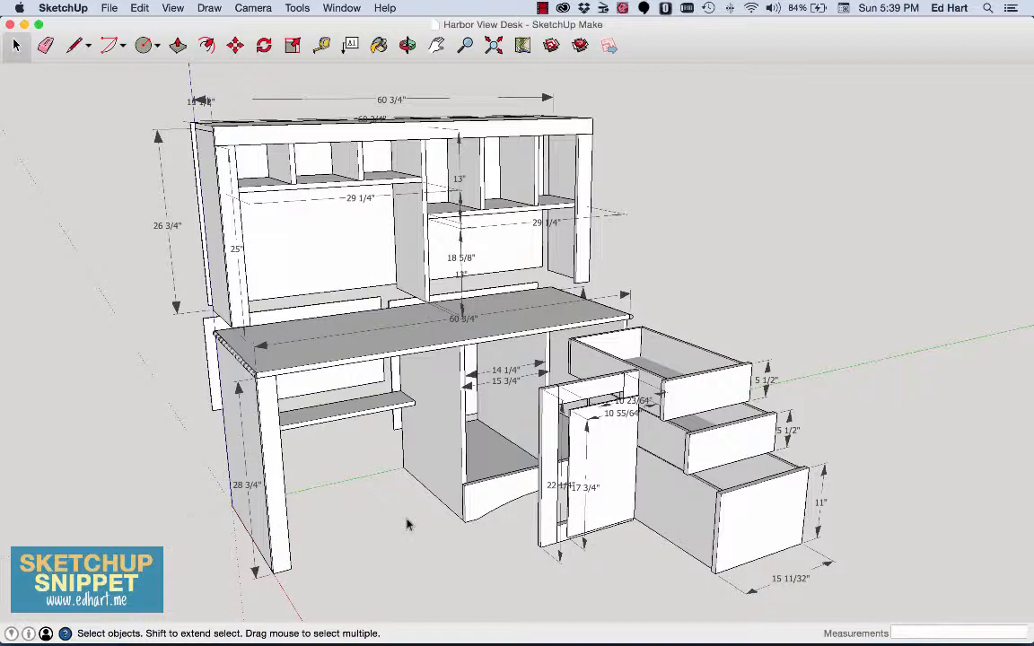
Step: Start a new empty model
scroll(447, 540, "up", 3)
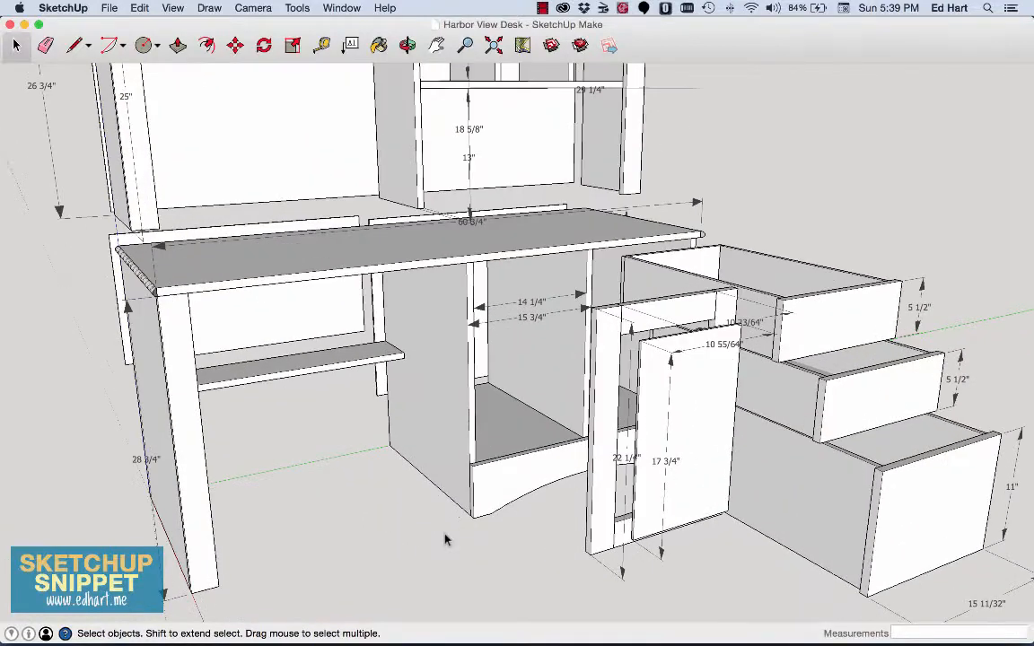
scroll(446, 539, "up", 10)
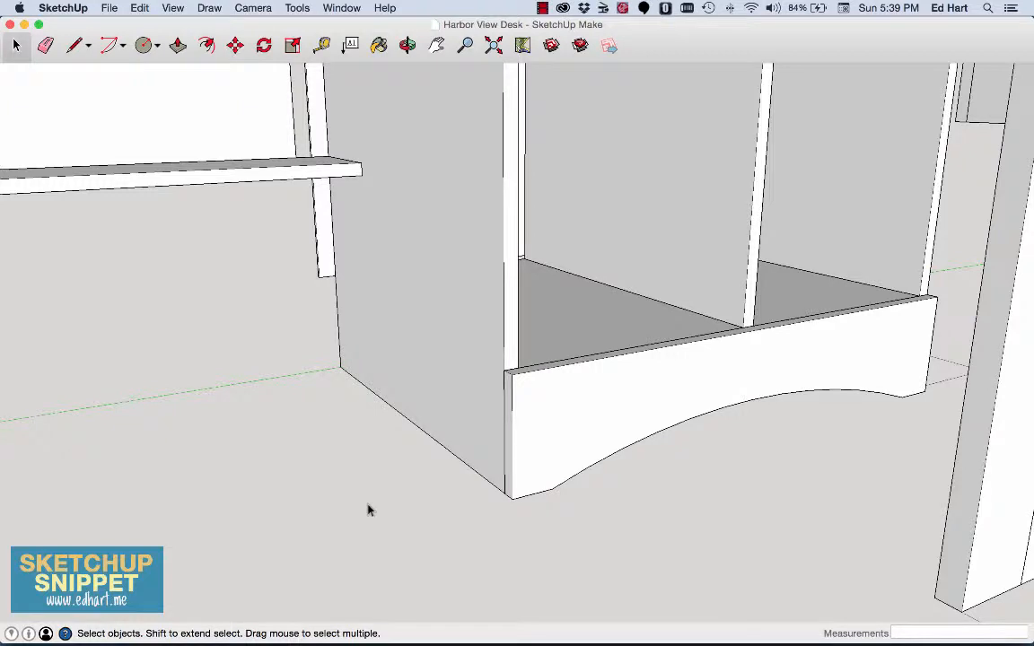
left_click(109, 8)
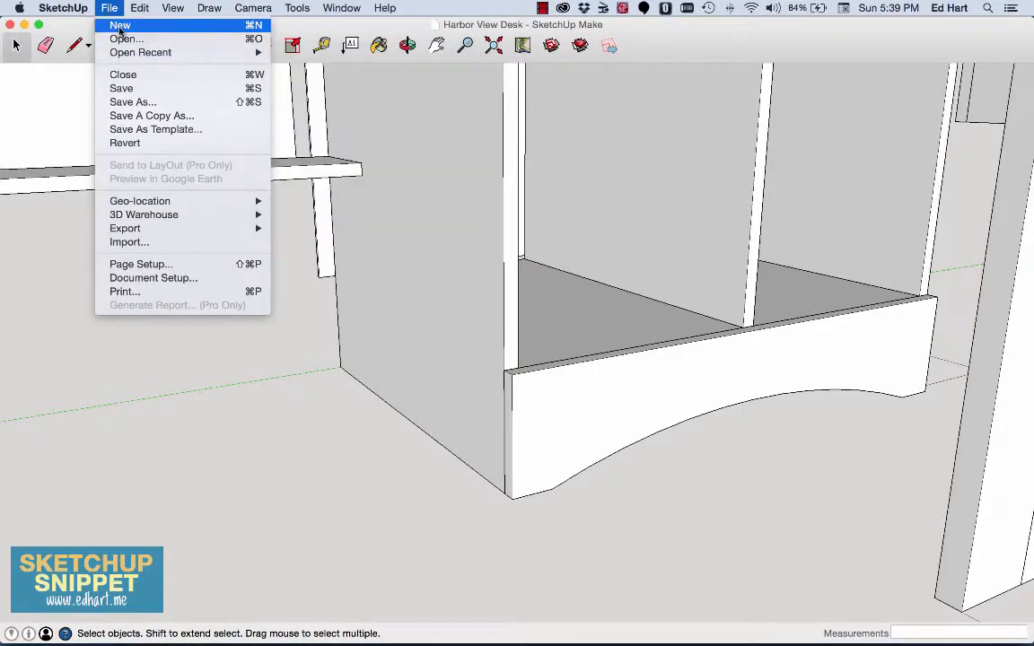
left_click(117, 27)
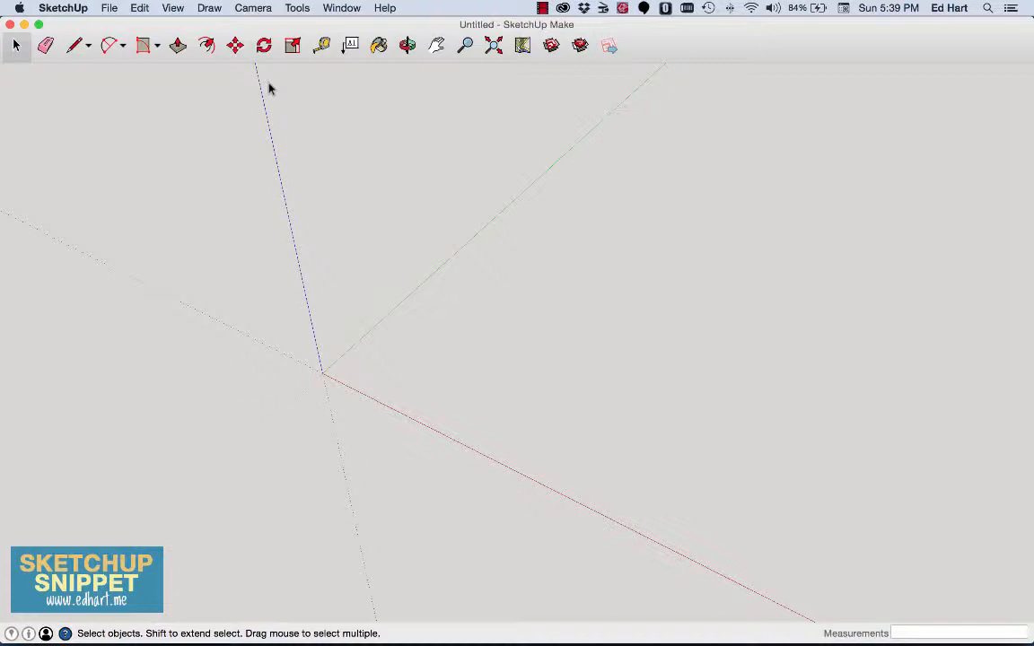
left_click(149, 47)
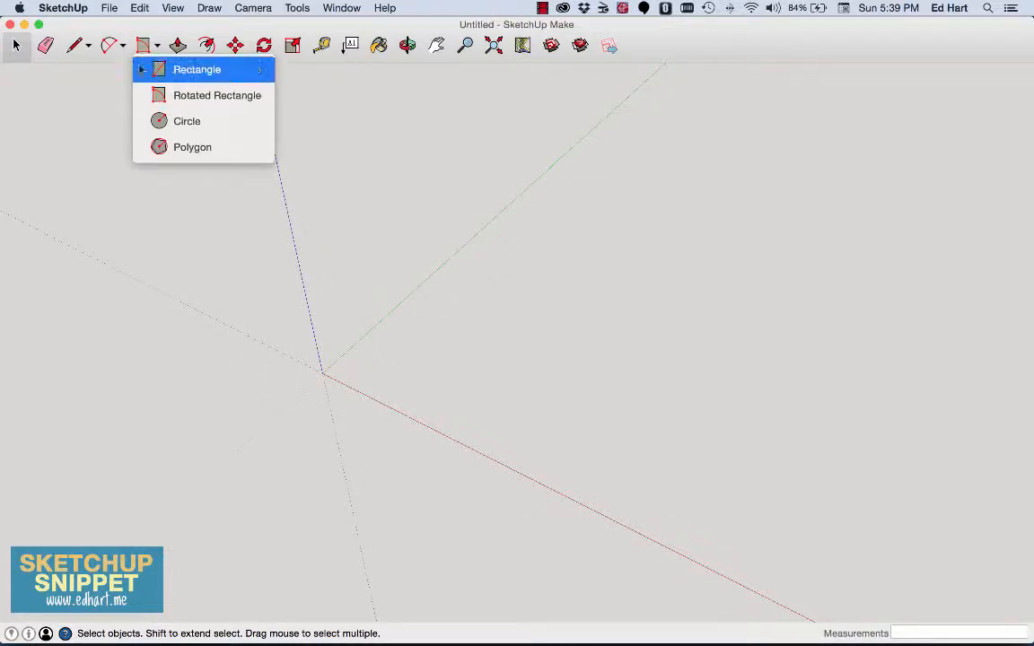
left_click(124, 48)
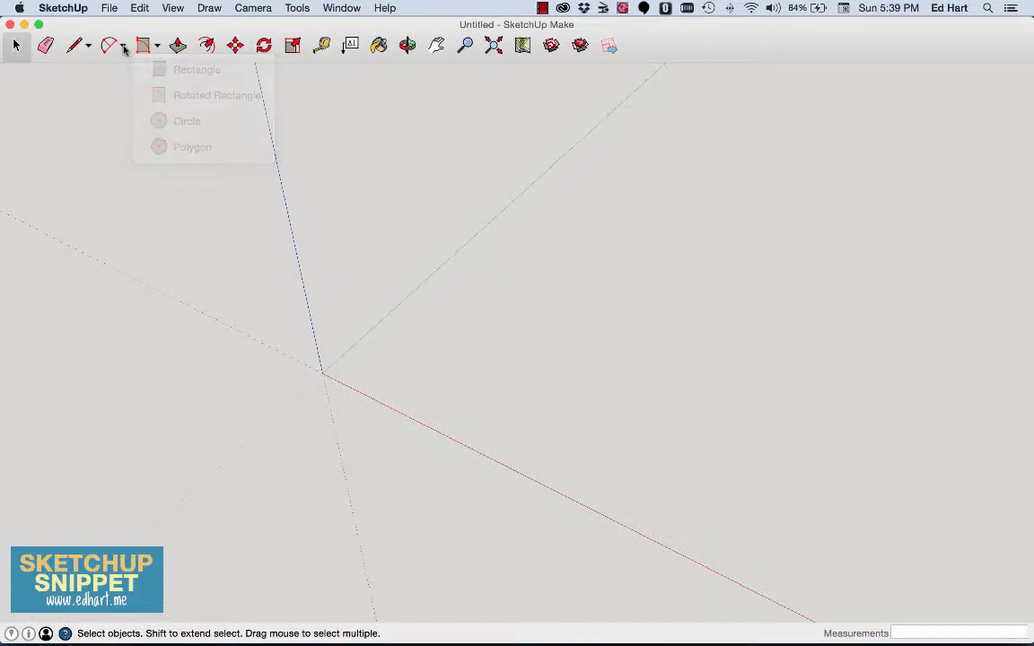
left_click(123, 48)
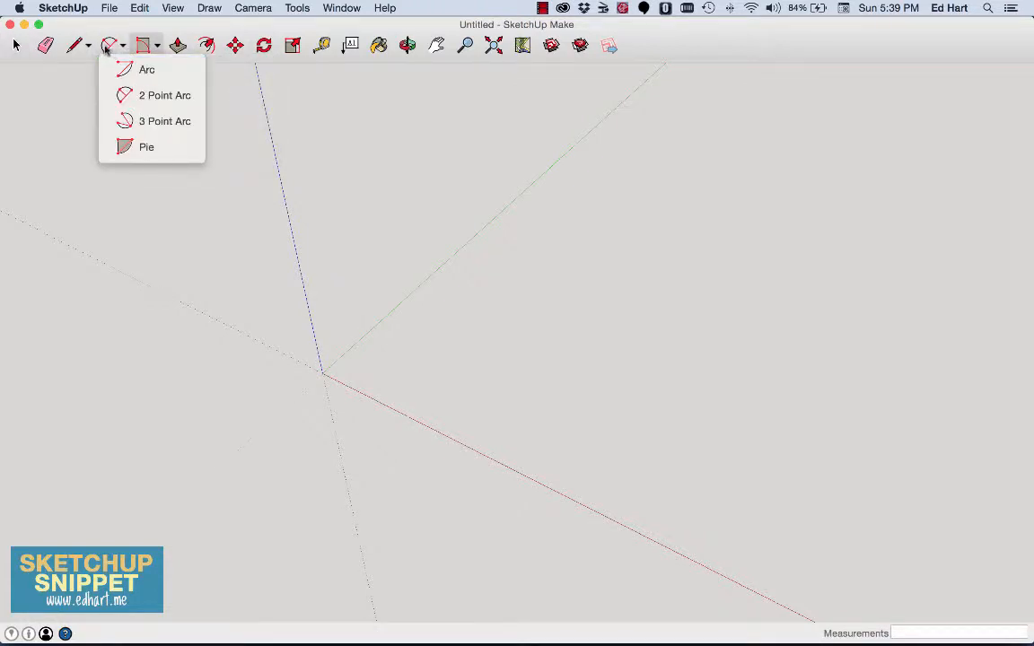
left_click(148, 93)
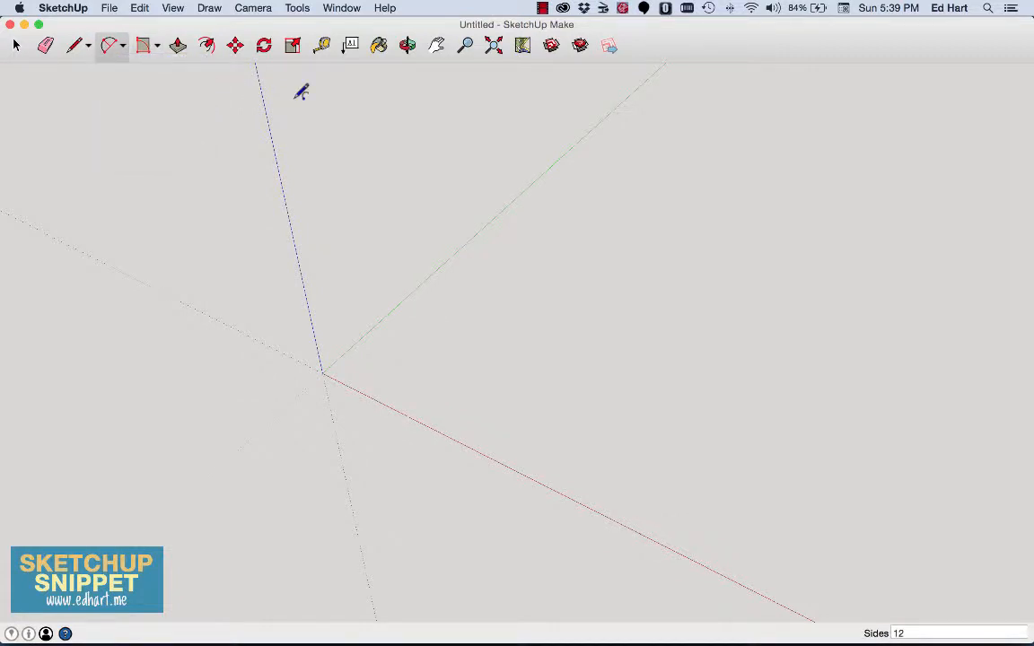
Step: Draw an upright rotated rectangle from the origin, 30 3/4" long along the red axis and 6 1/4" high along the blue axis
left_click(157, 46)
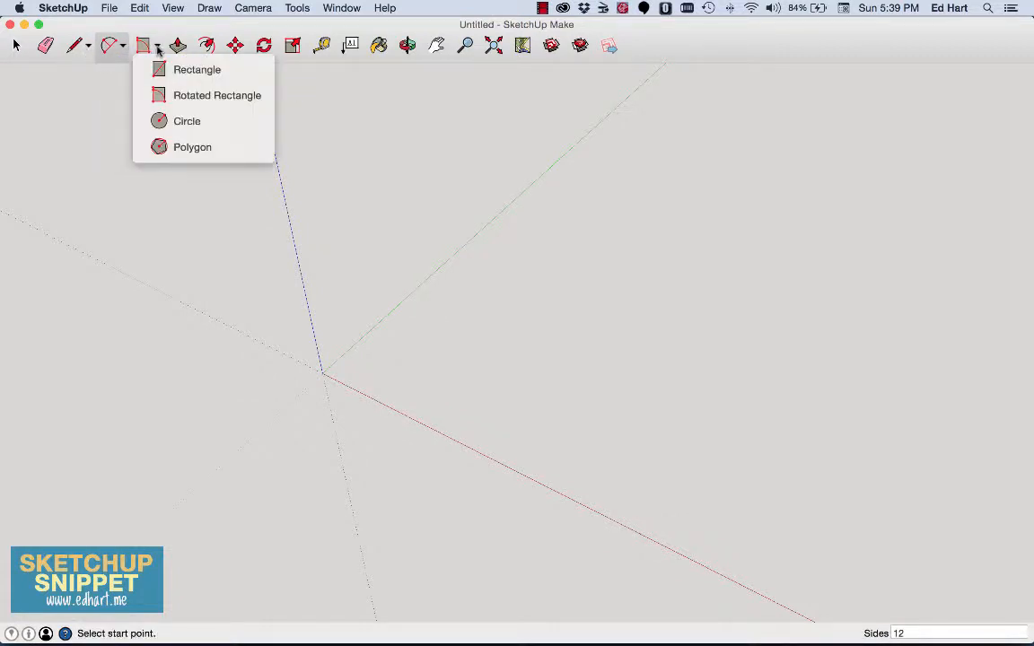
left_click(180, 104)
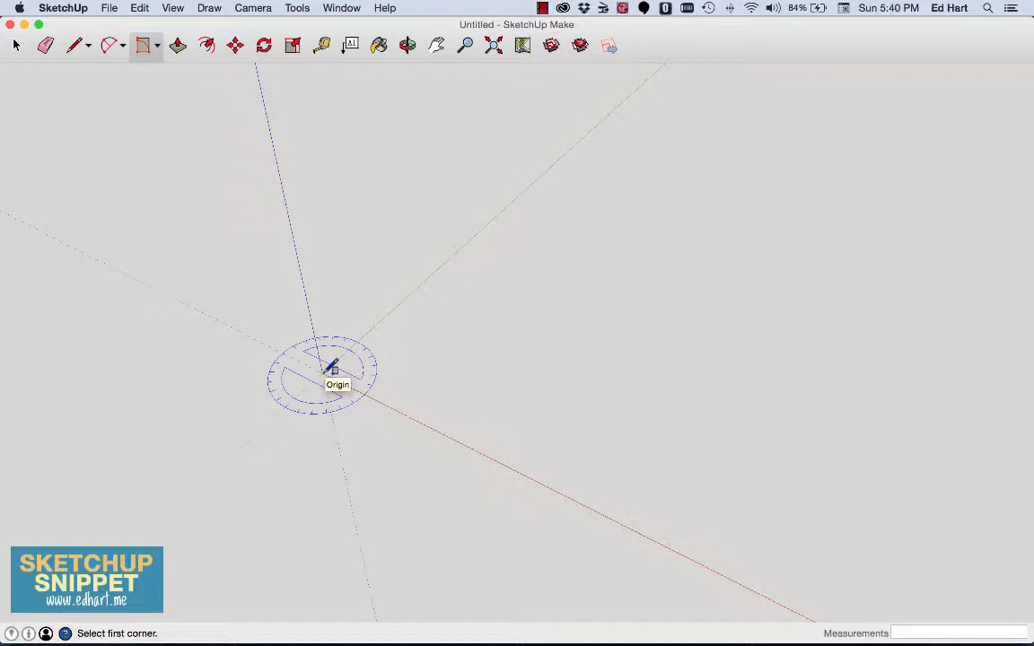
left_click(325, 372)
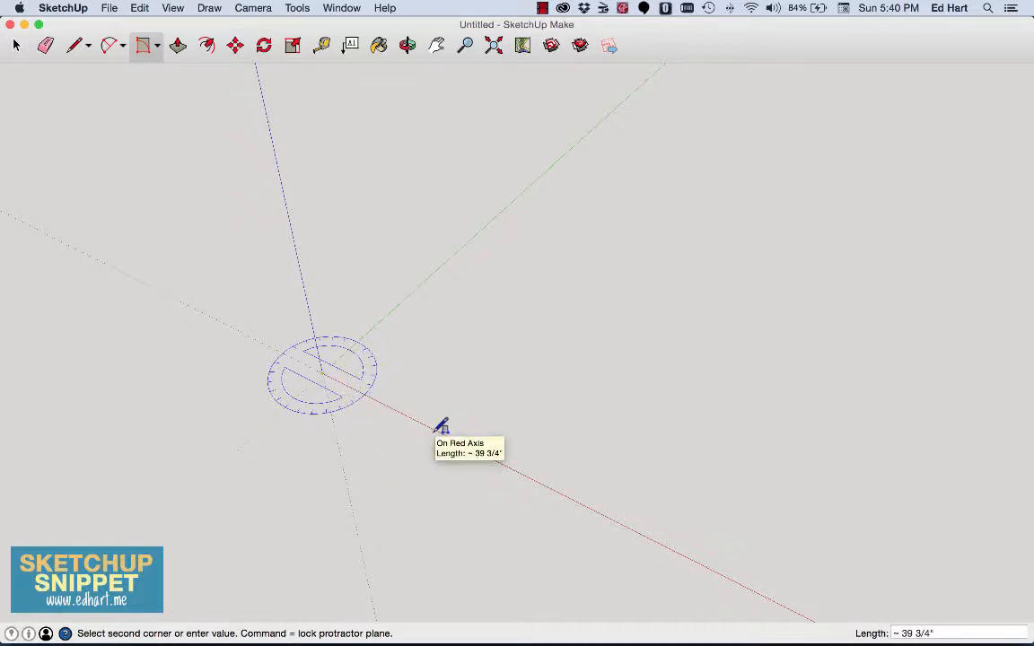
type("30 3/4")
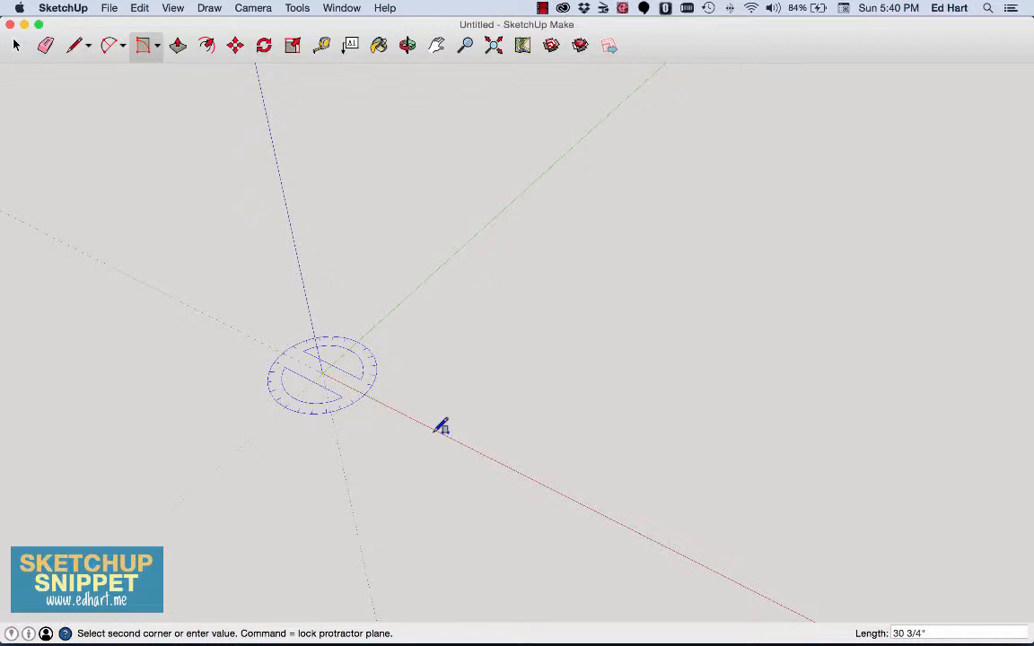
key("Return")
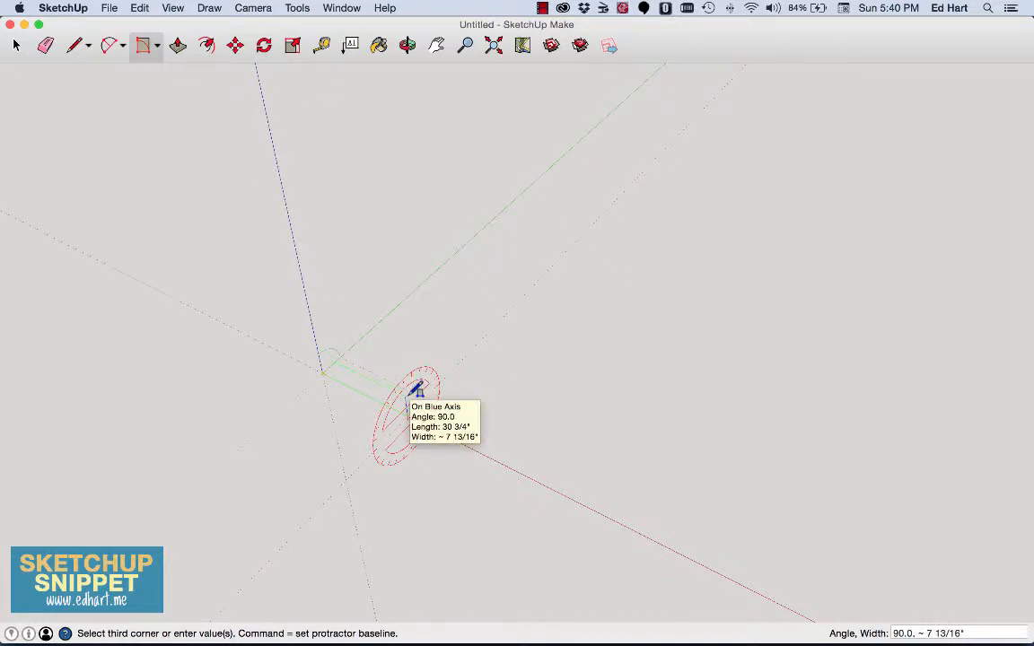
type("6 1/4")
key("Return")
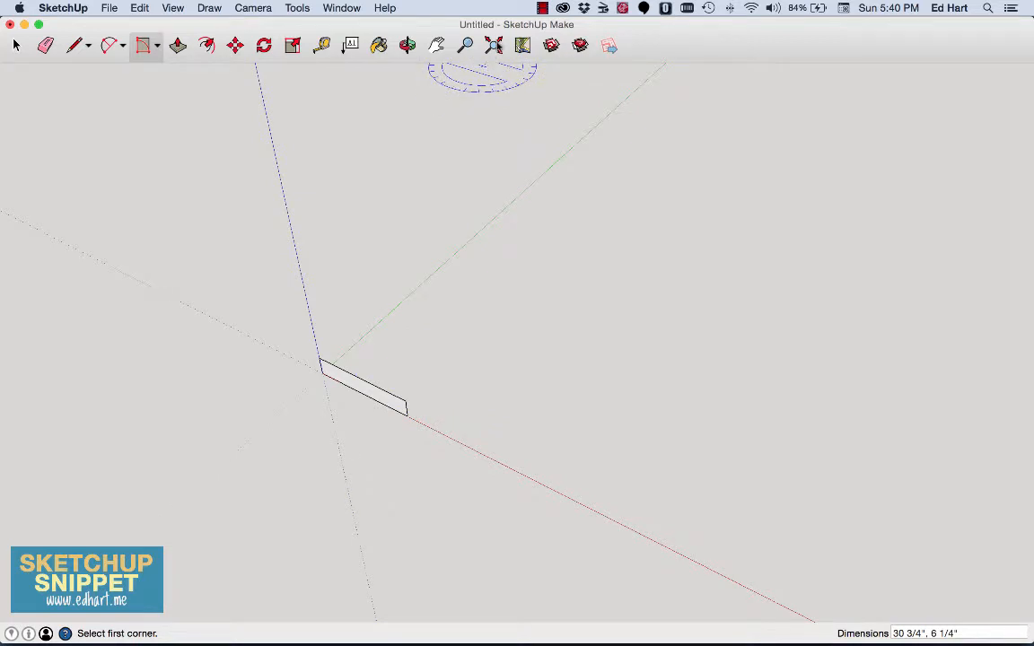
Step: Extrude the rectangle face backwards with Push/Pull into a board 3/4" thick
left_click(494, 46)
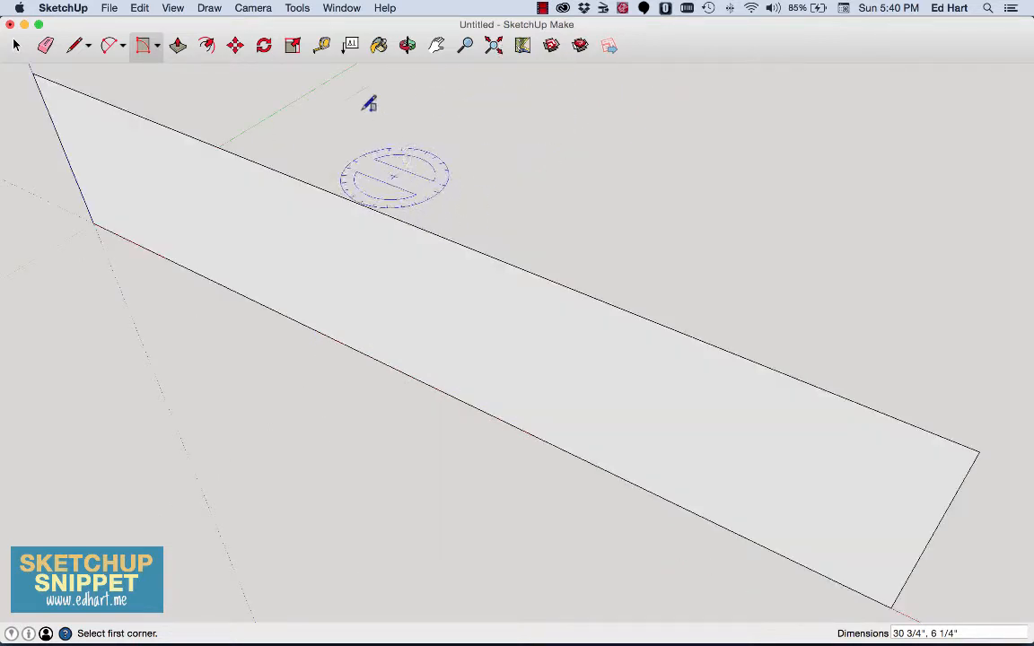
left_click(178, 46)
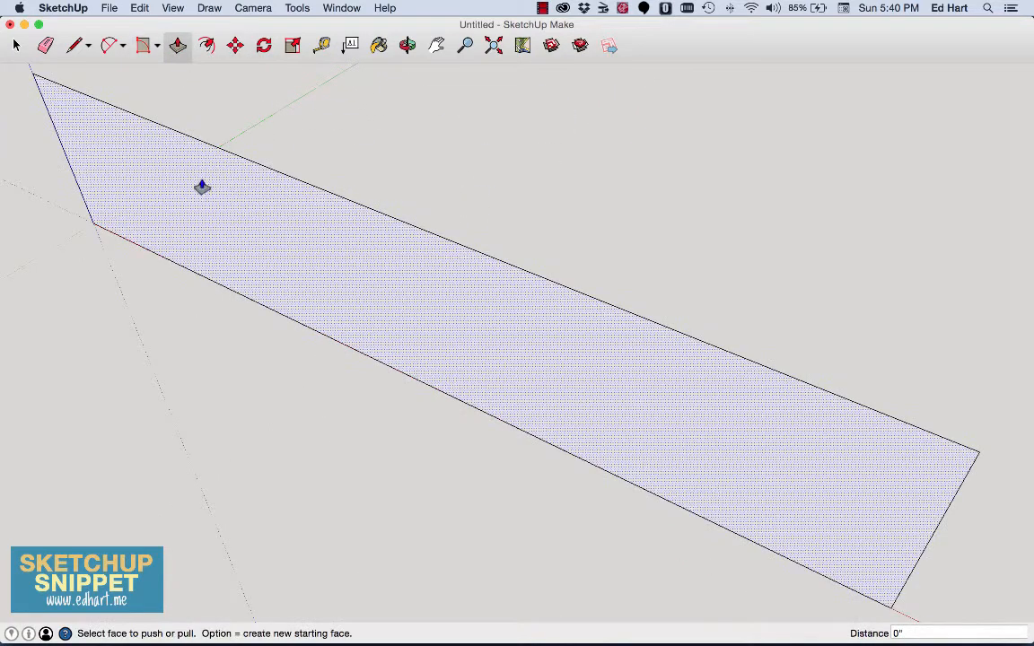
left_click(202, 215)
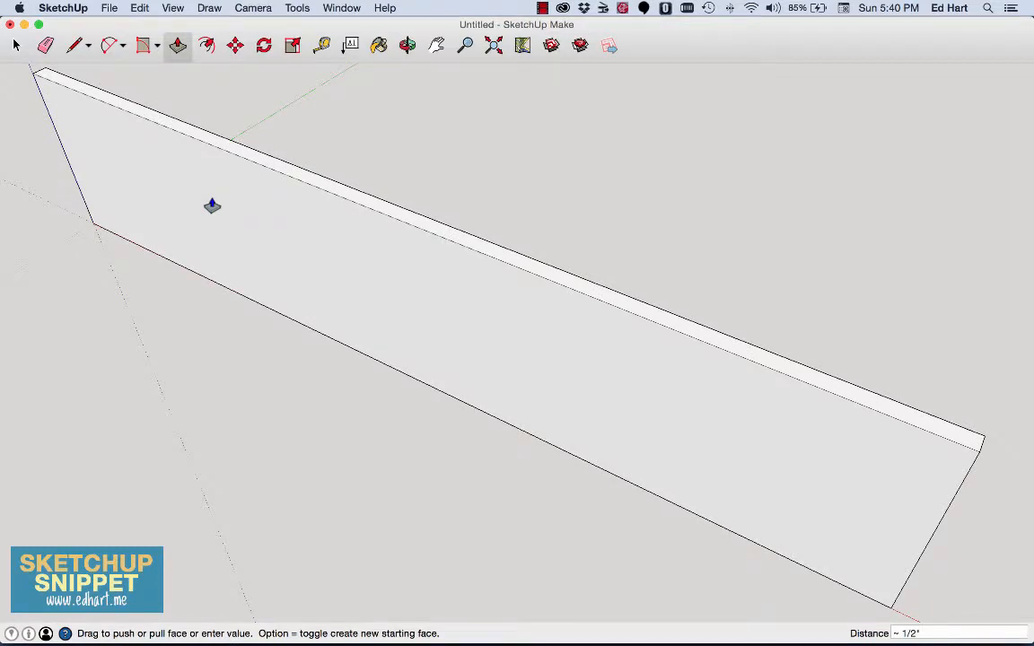
type("3/4")
key("Return")
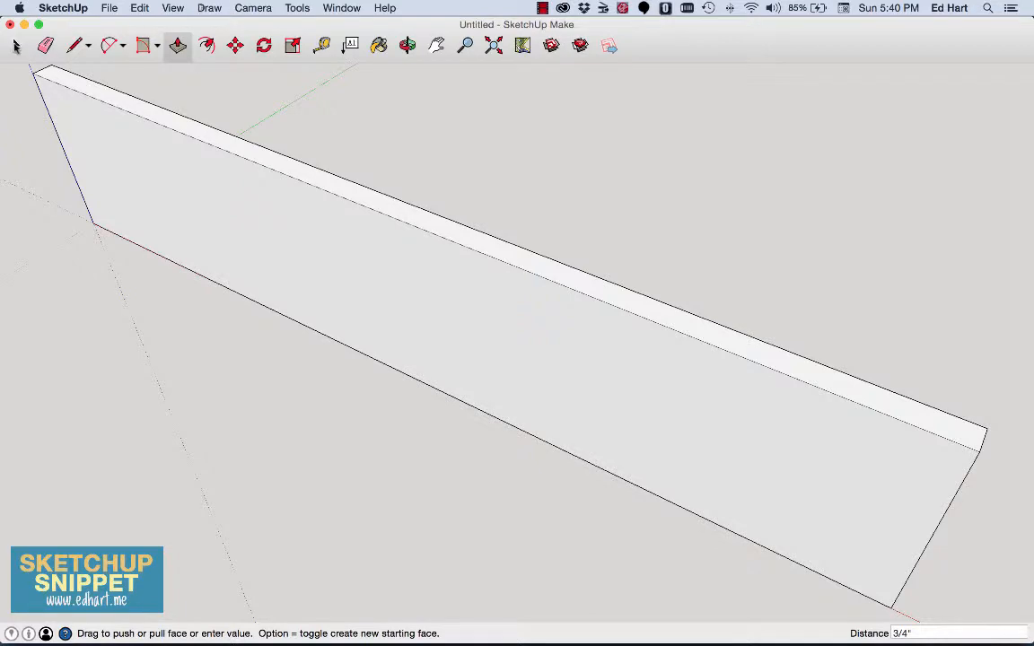
left_click(15, 44)
triple_click(189, 171)
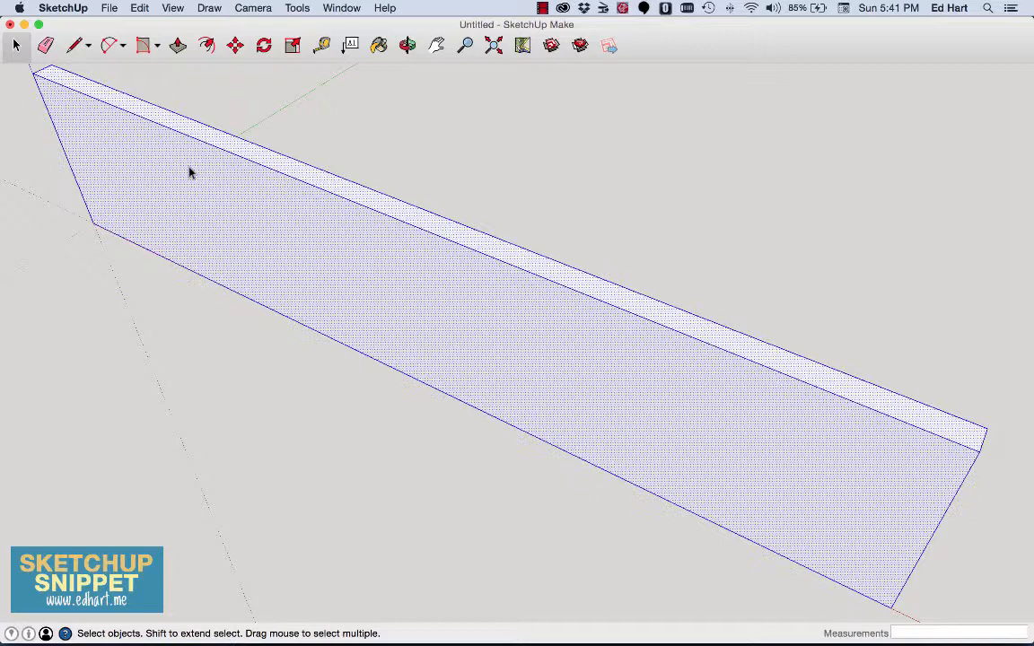
left_click(316, 122)
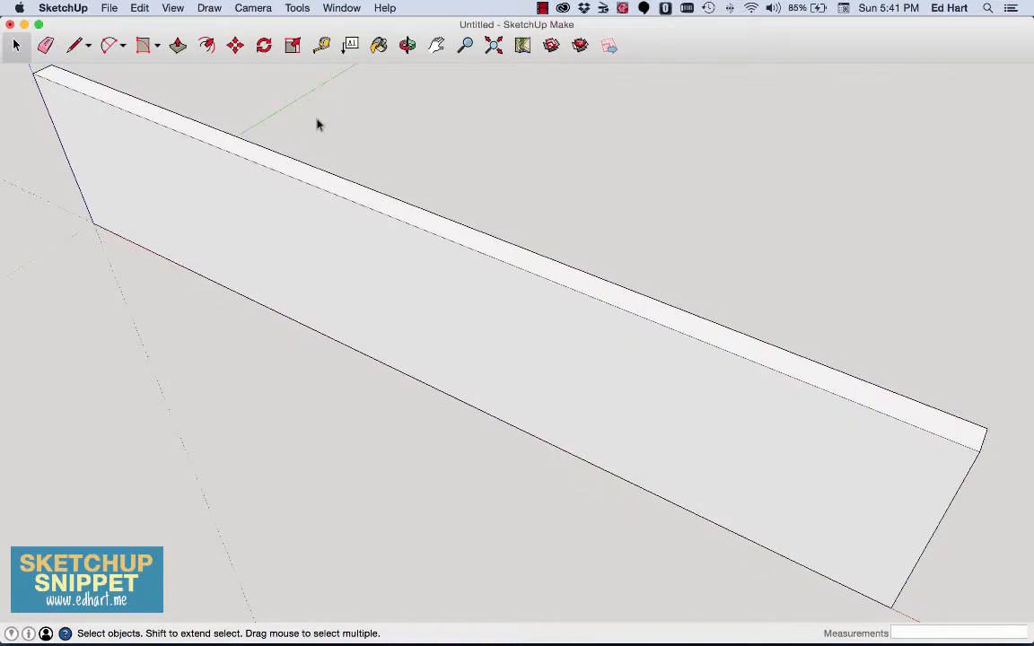
Step: Display the Large Tool Set palette
left_click(407, 45)
left_click_drag(369, 335, 503, 111)
scroll(695, 319, "up", 1)
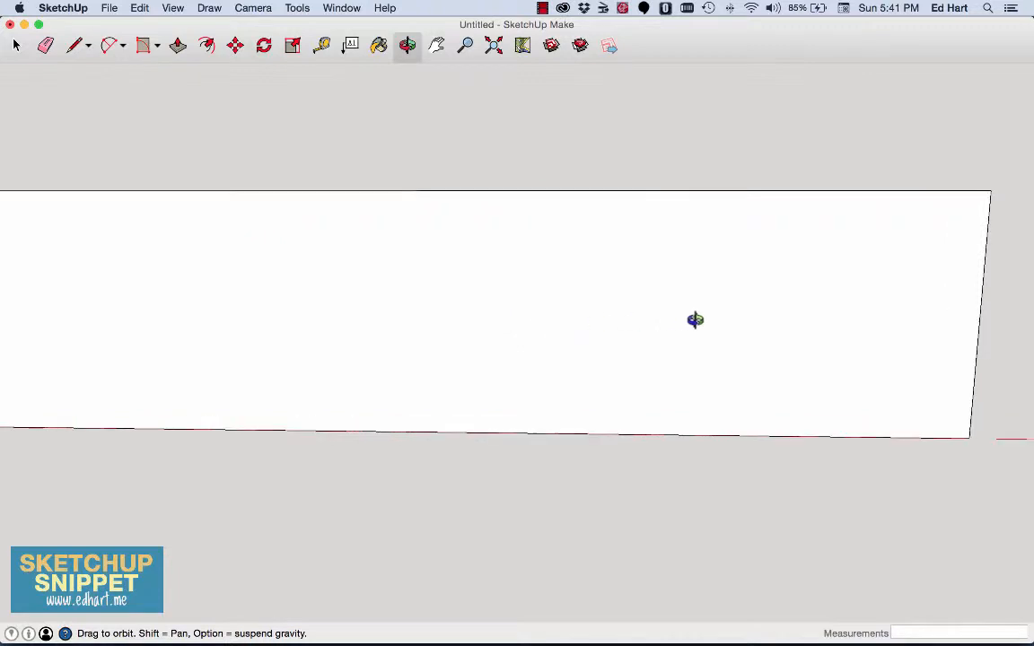
scroll(695, 319, "down", 4)
scroll(695, 319, "down", 2)
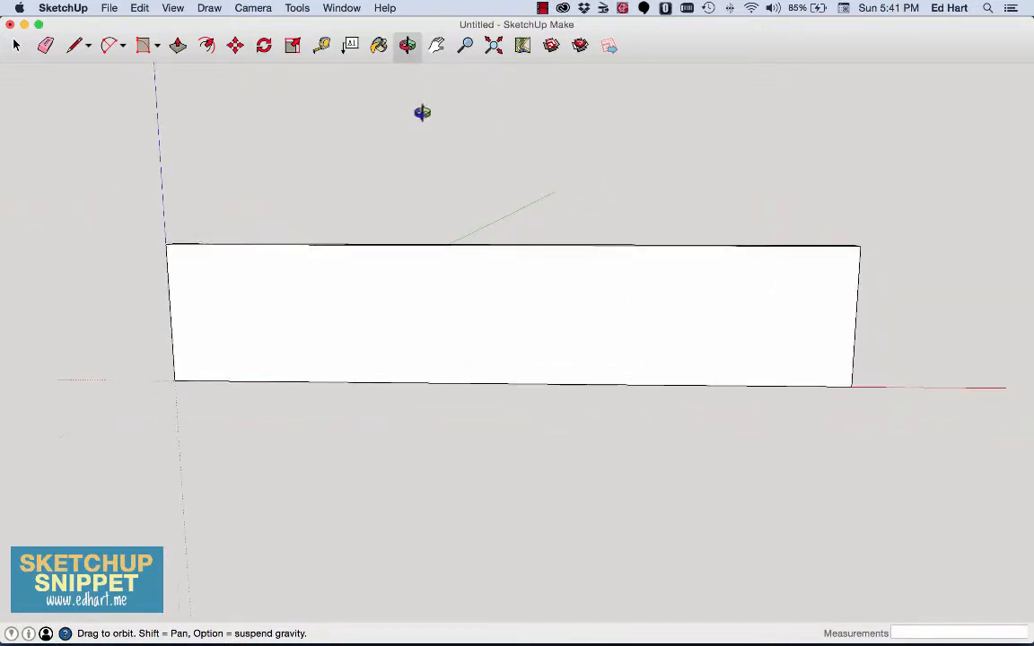
left_click_drag(377, 109, 387, 86)
left_click(174, 8)
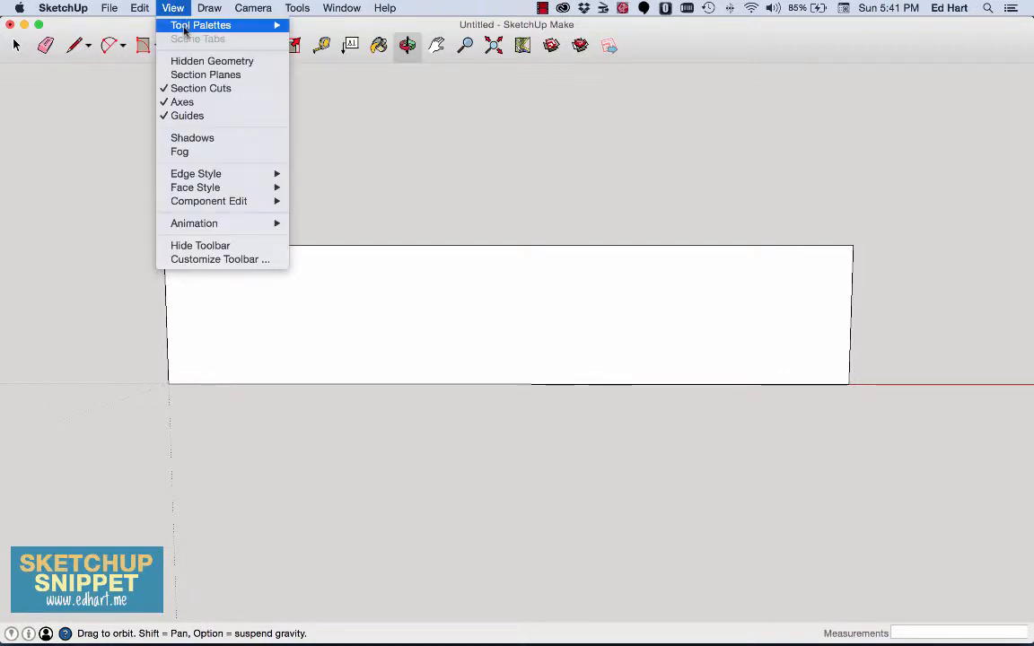
mouse_move(169, 26)
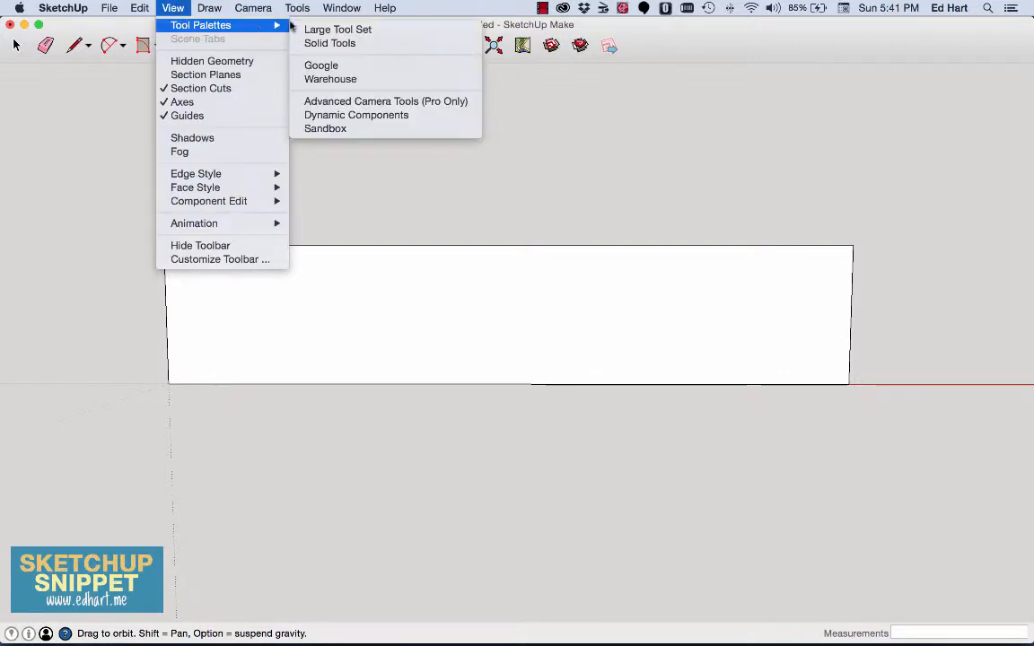
left_click(320, 34)
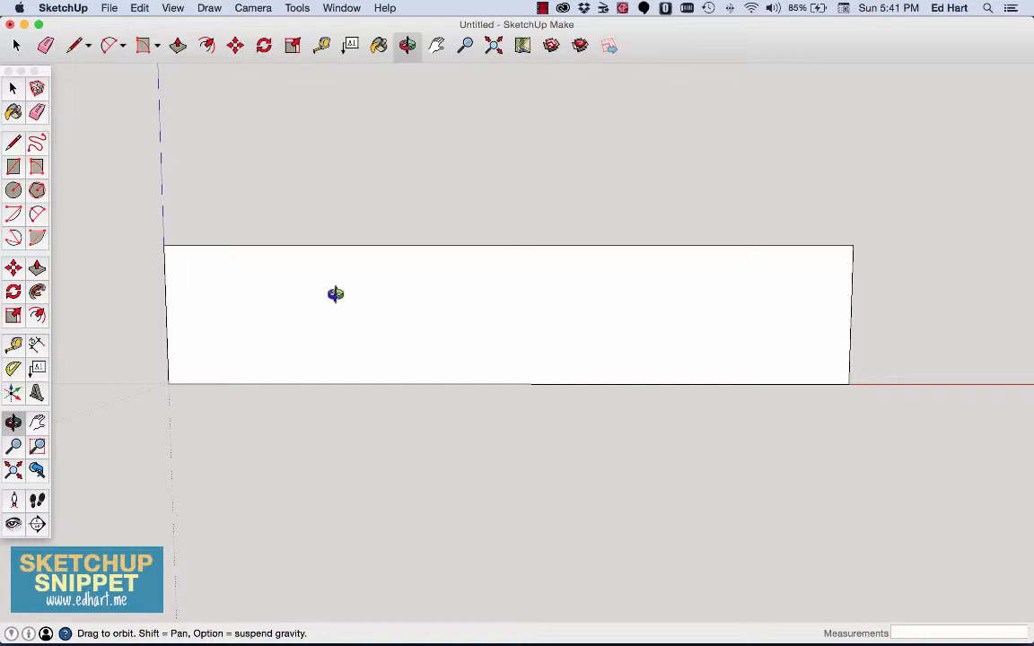
Step: Add vertical Tape Measure guides on the board's front face, each 2 1/4" inward from the left and right end edges
left_click(13, 344)
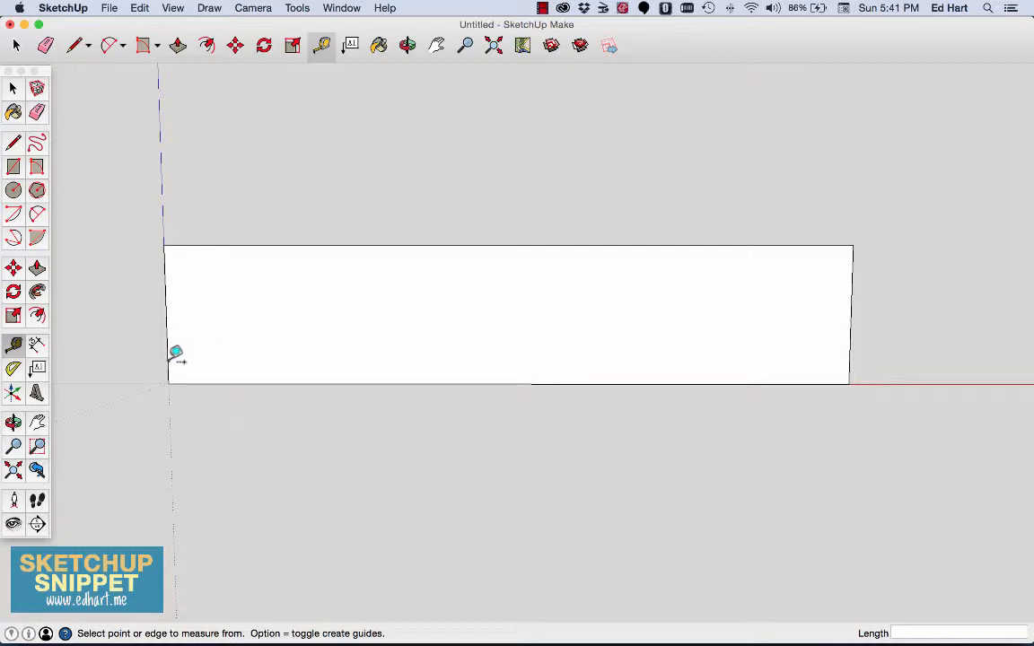
left_click(176, 352)
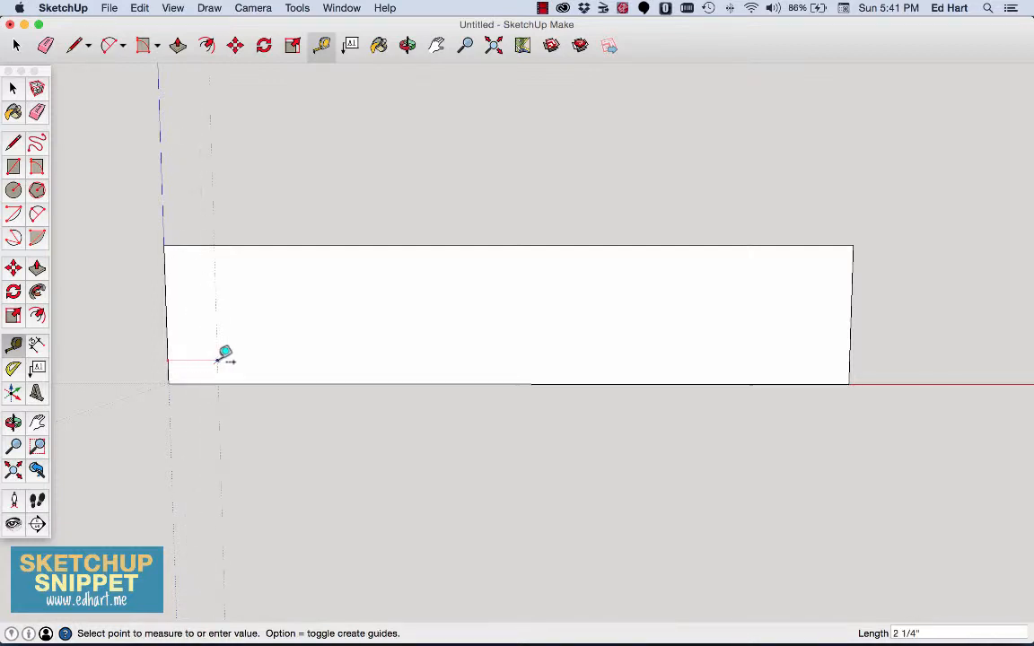
type("2")
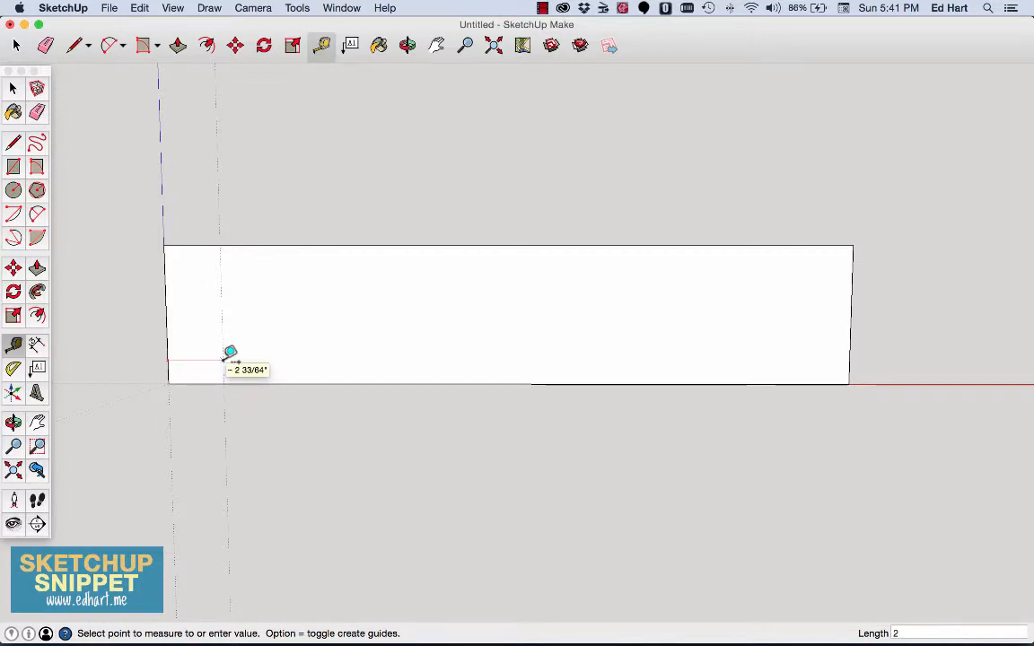
type(" 1/4")
key("Return")
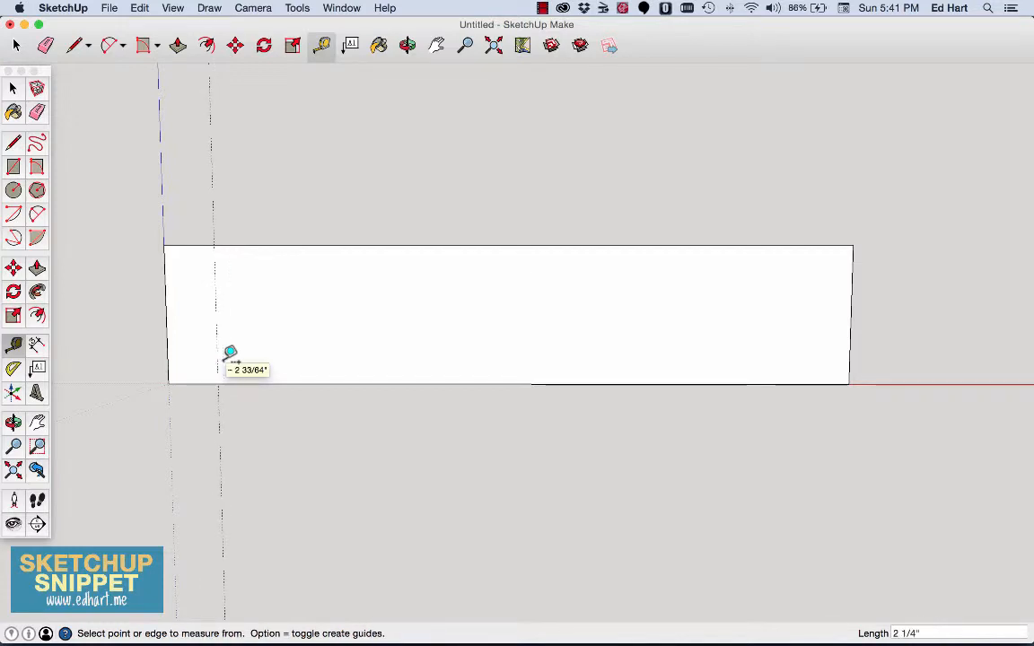
left_click(854, 342)
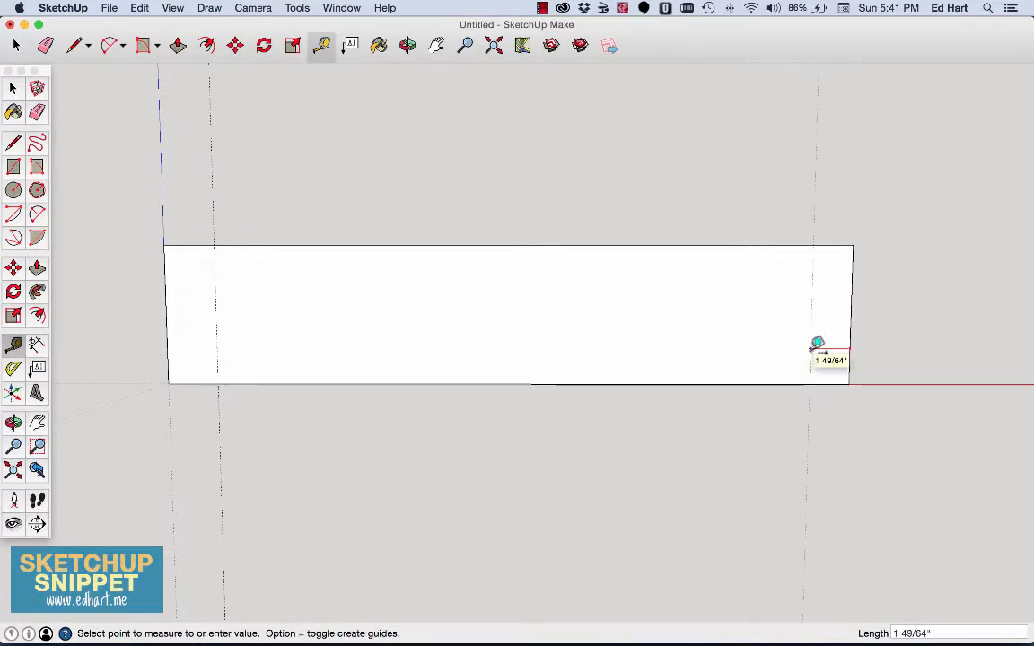
type("2 1/4")
key("Return")
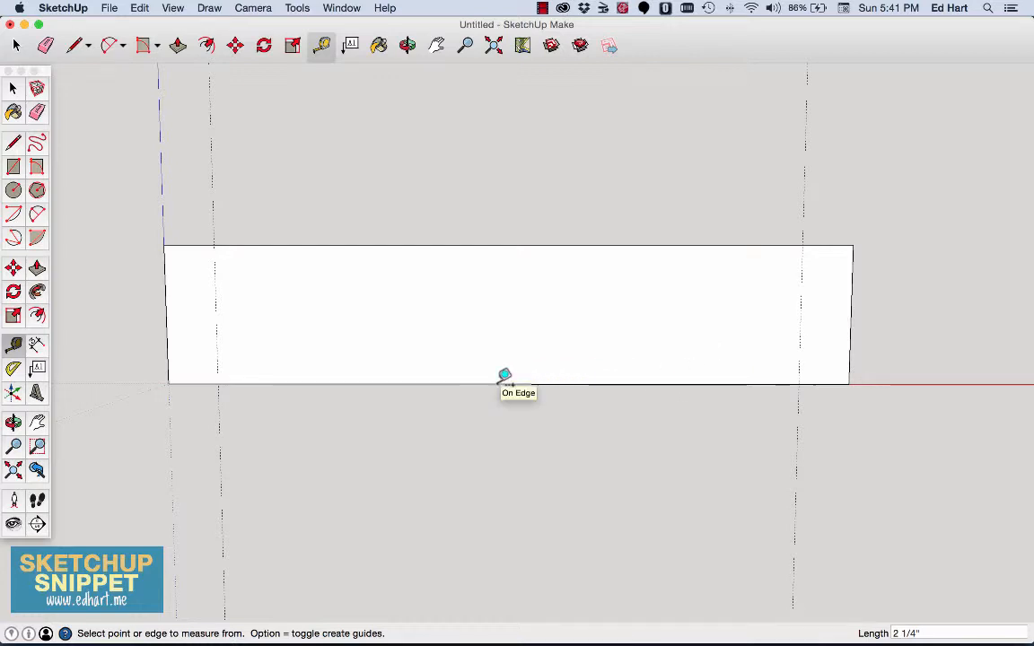
Step: Add a horizontal guide 2 1/4" above the bottom edge of the board's front face
left_click(388, 377)
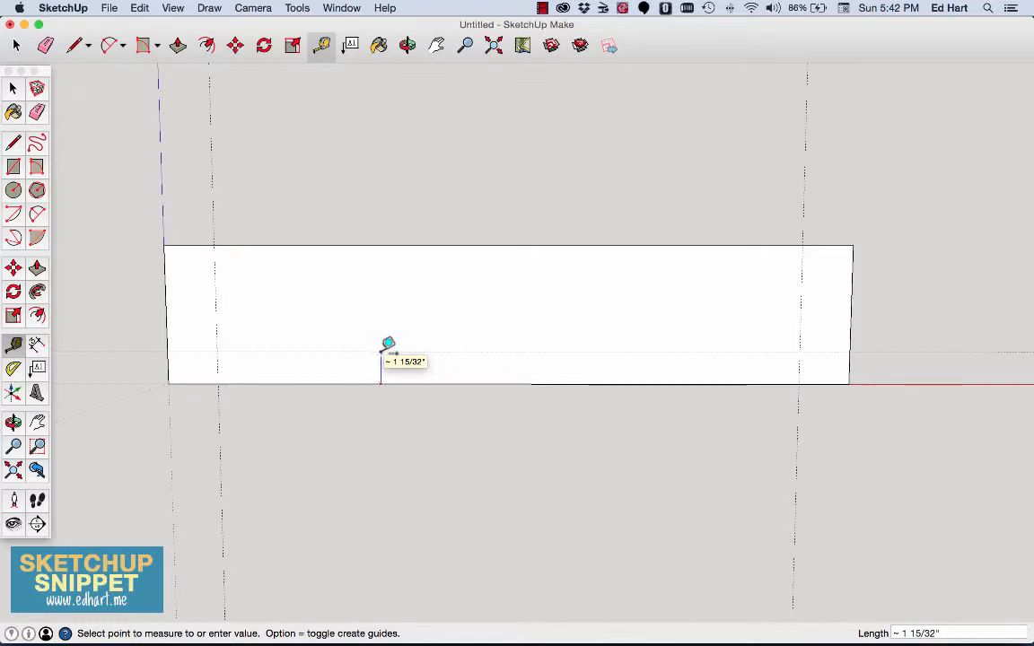
type("2 1/4")
key("Return")
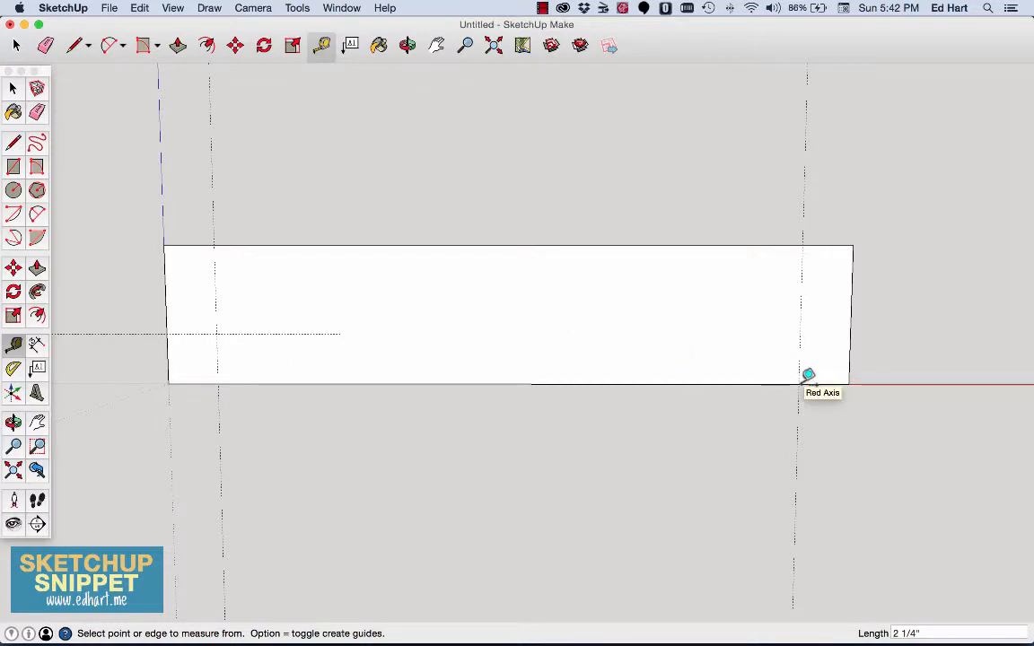
Step: Draw a two-point arc on the front face between the vertical guides' intersections with the bottom edge, with a 2 1/4" bulge
left_click(109, 47)
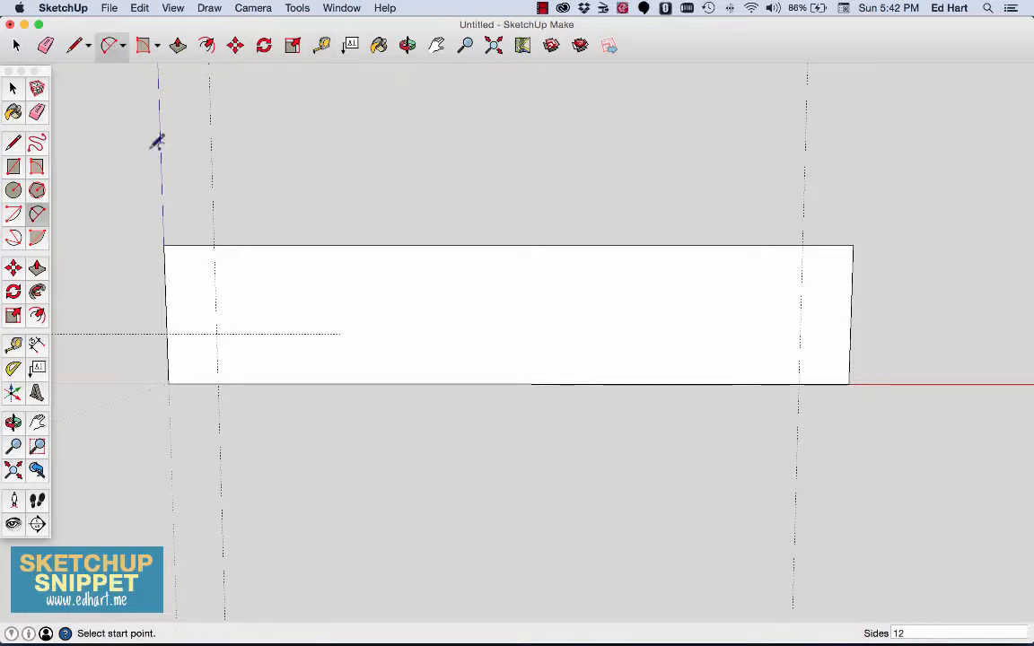
left_click(218, 383)
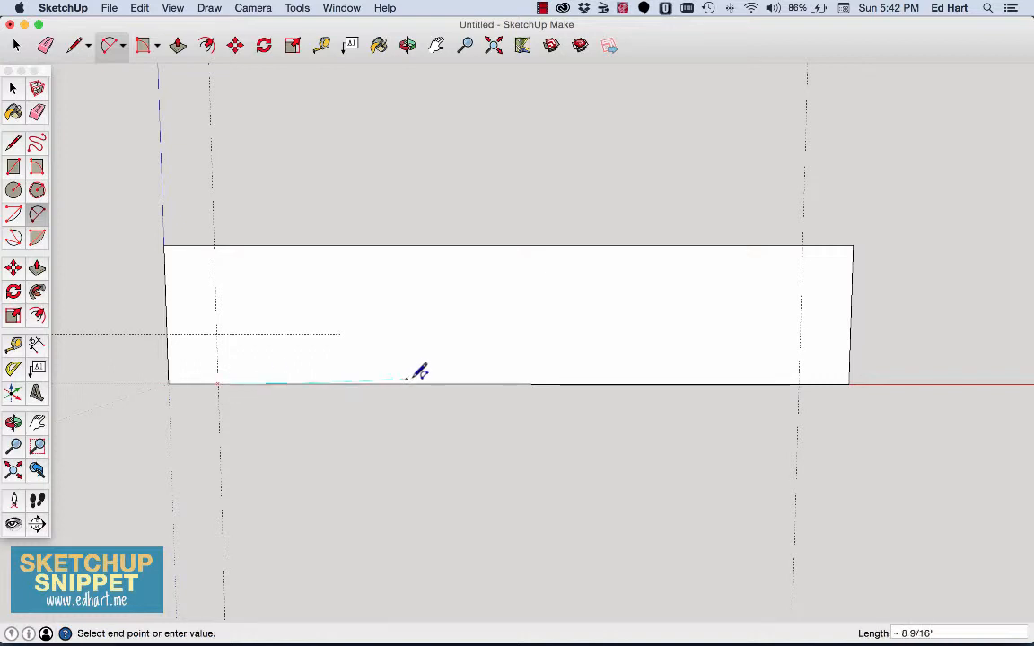
left_click(800, 384)
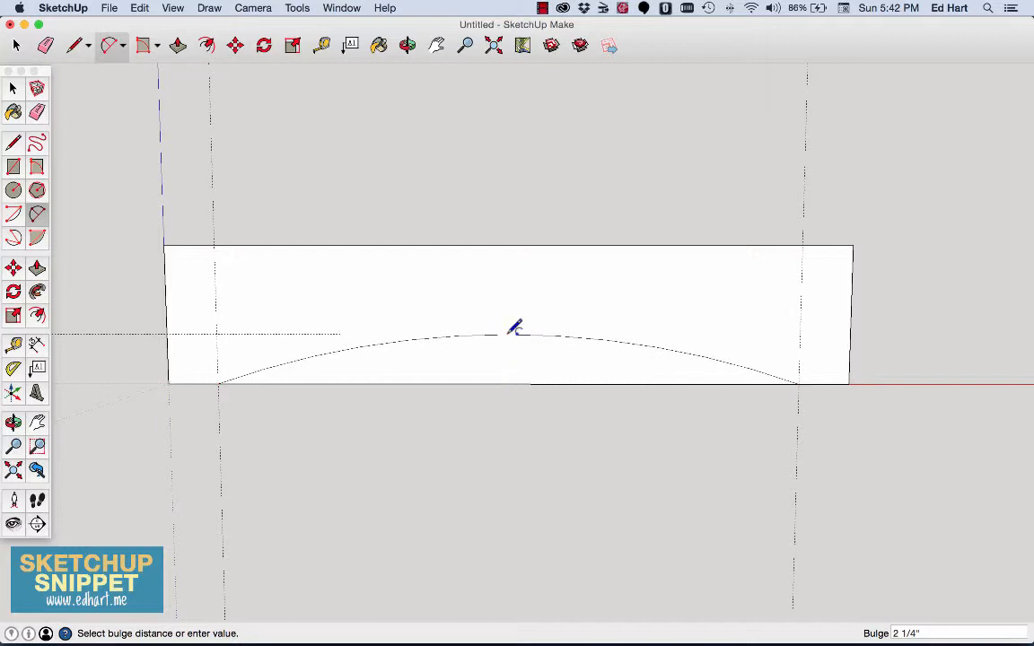
left_click(514, 327)
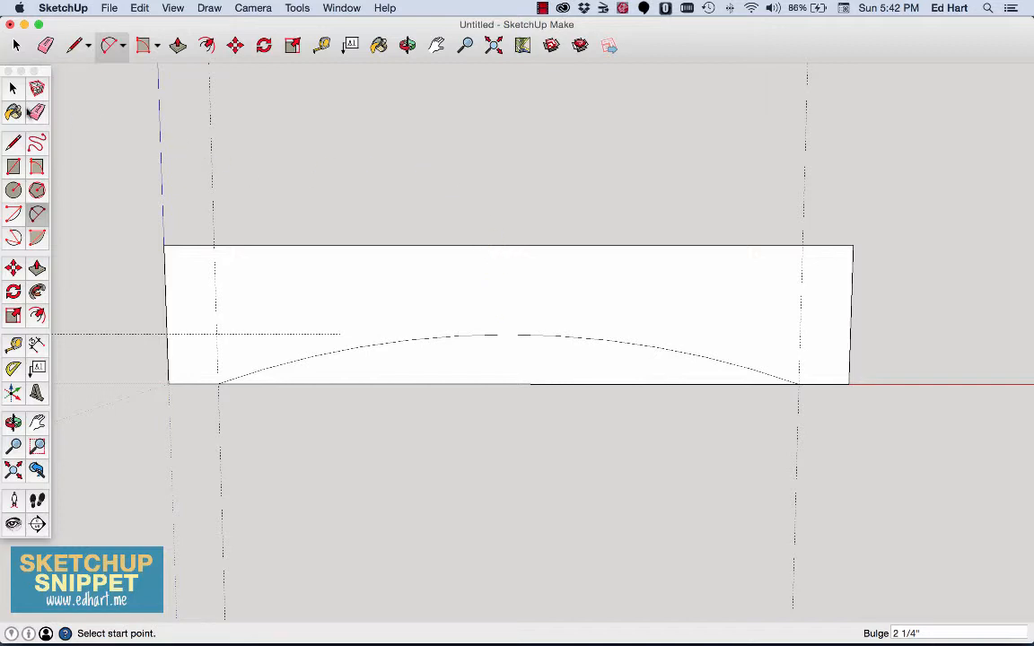
left_click(14, 90)
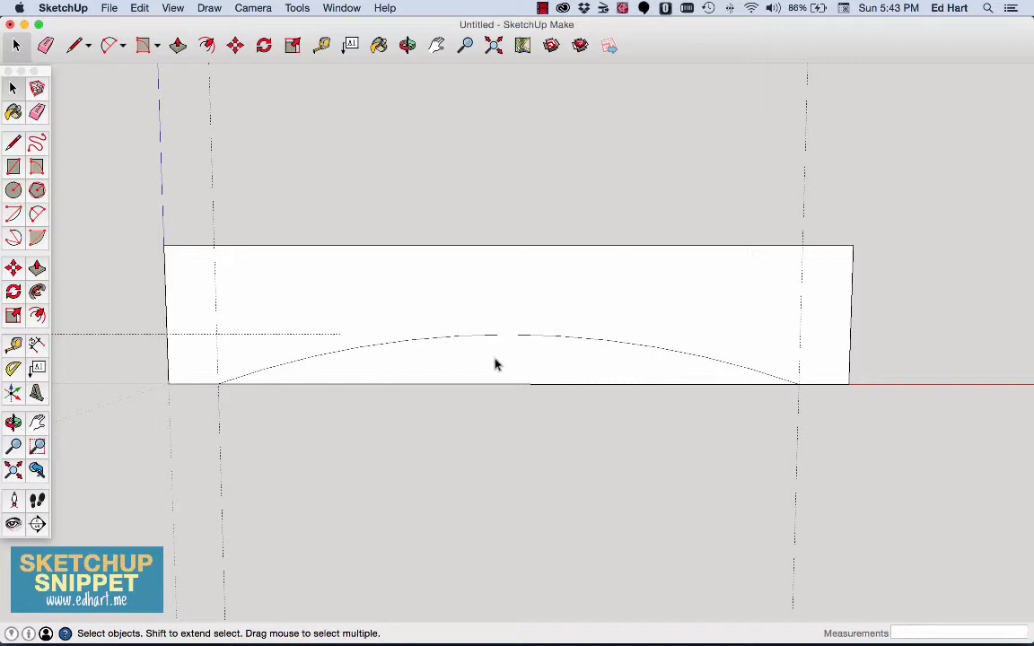
Step: Cut away the area beneath the arc by pushing its face 3/4" back through the board with Push/Pull
left_click(178, 46)
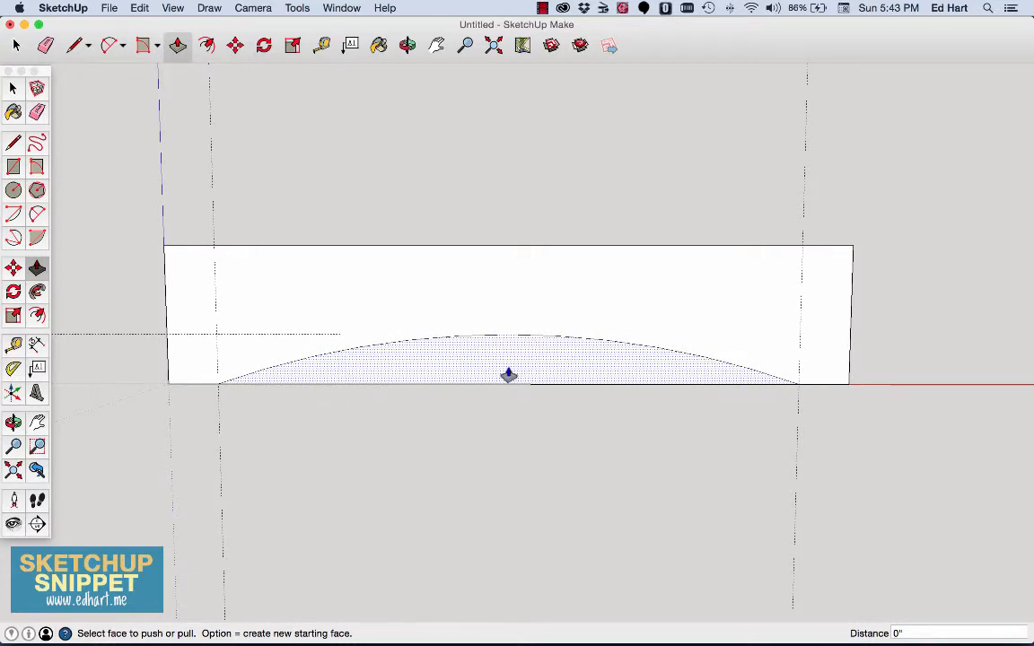
left_click(508, 374)
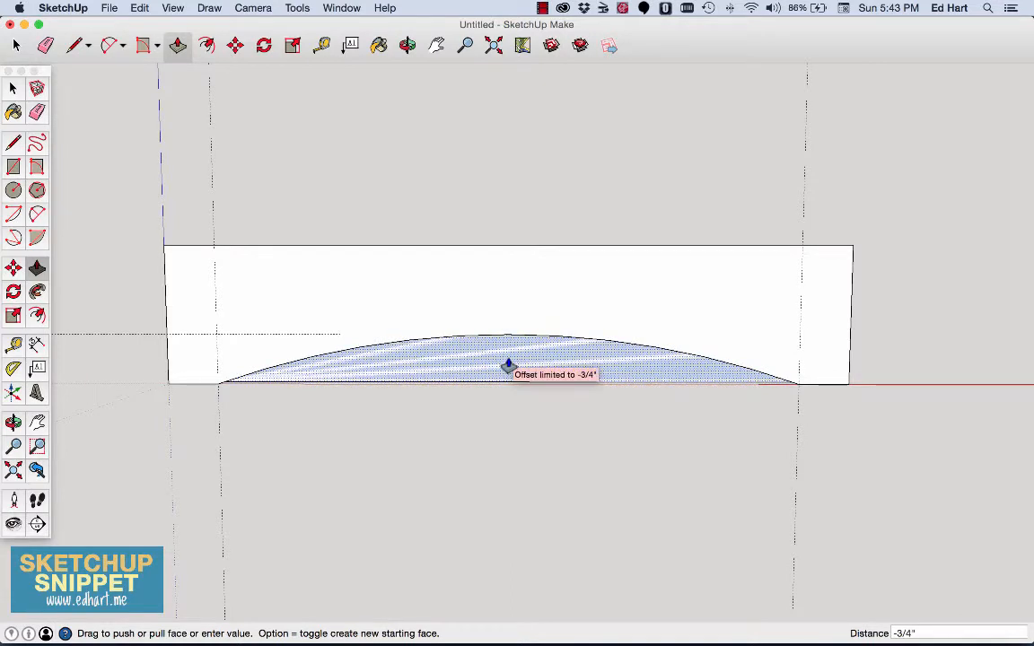
type("3/4")
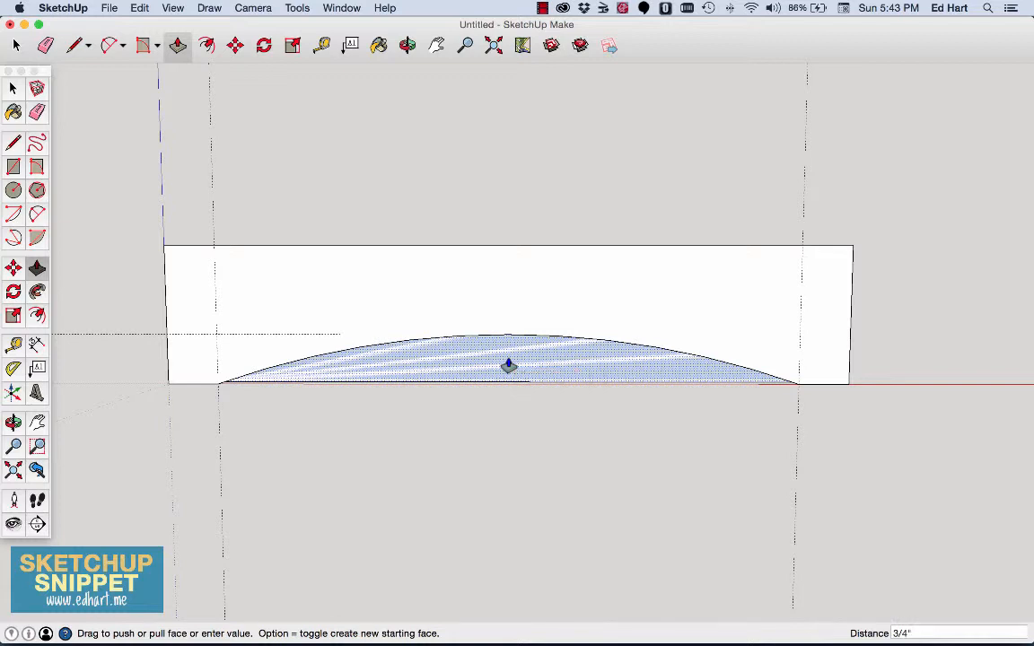
key("Return")
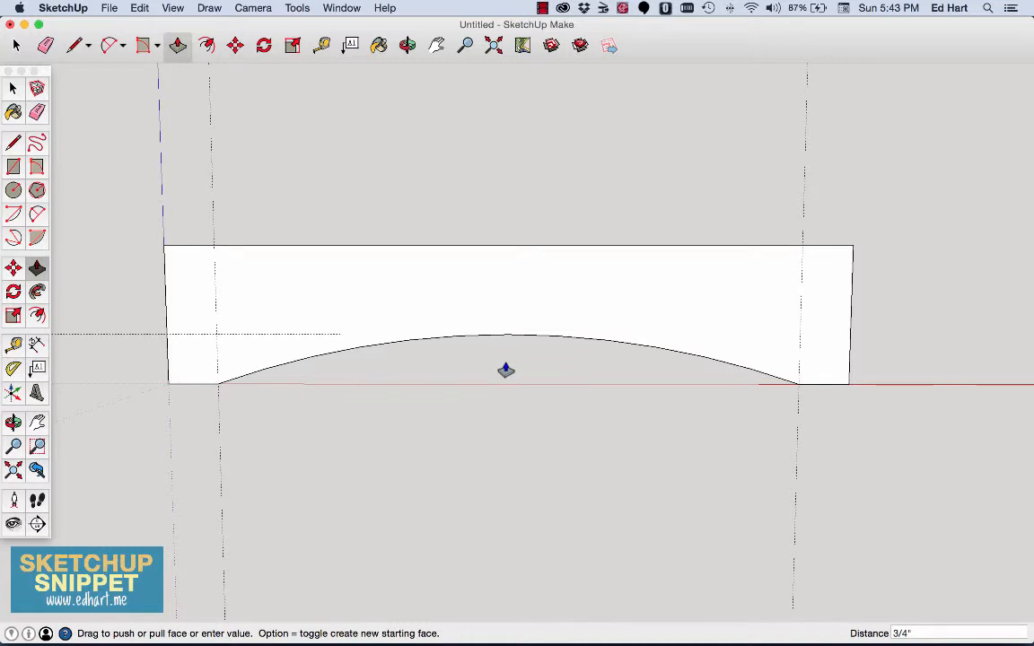
left_click(14, 88)
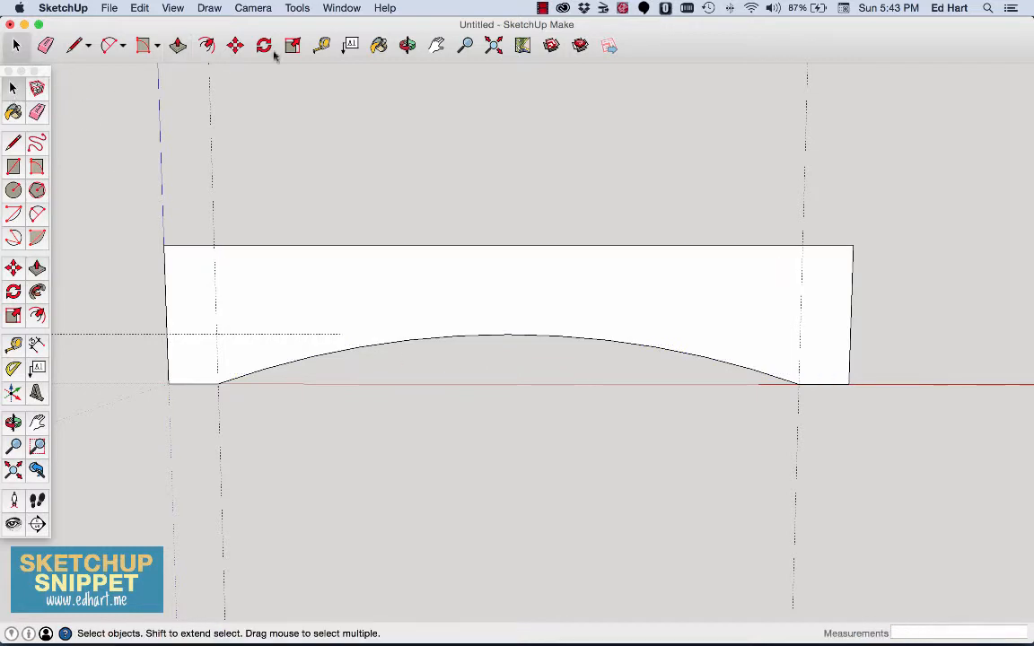
Step: Select all connected geometry of the arched board and make it a group
left_click(406, 45)
left_click_drag(231, 201, 279, 433)
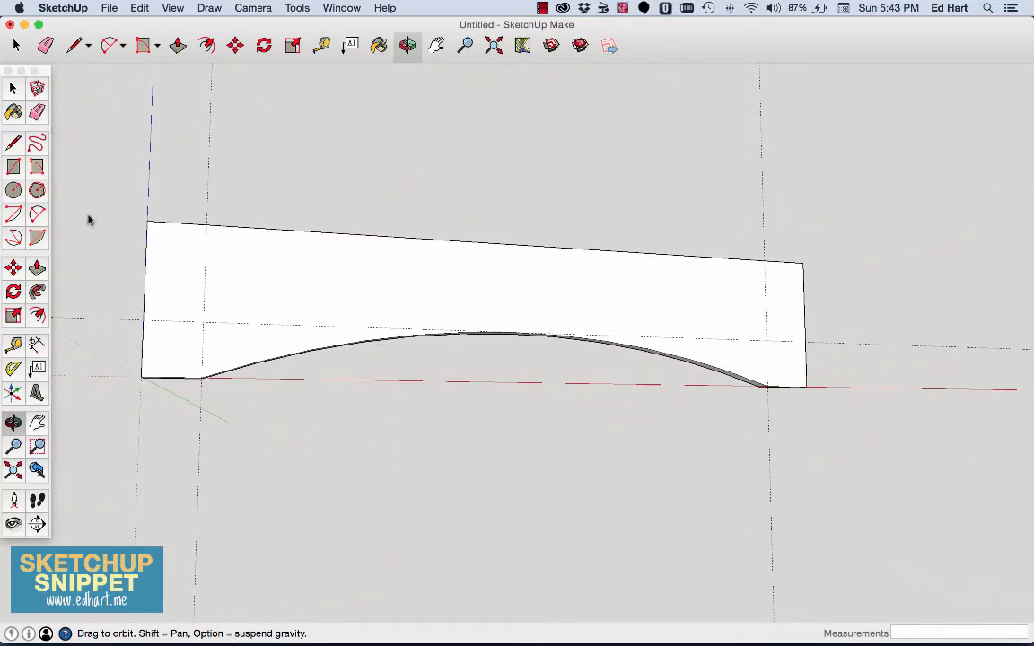
left_click(12, 89)
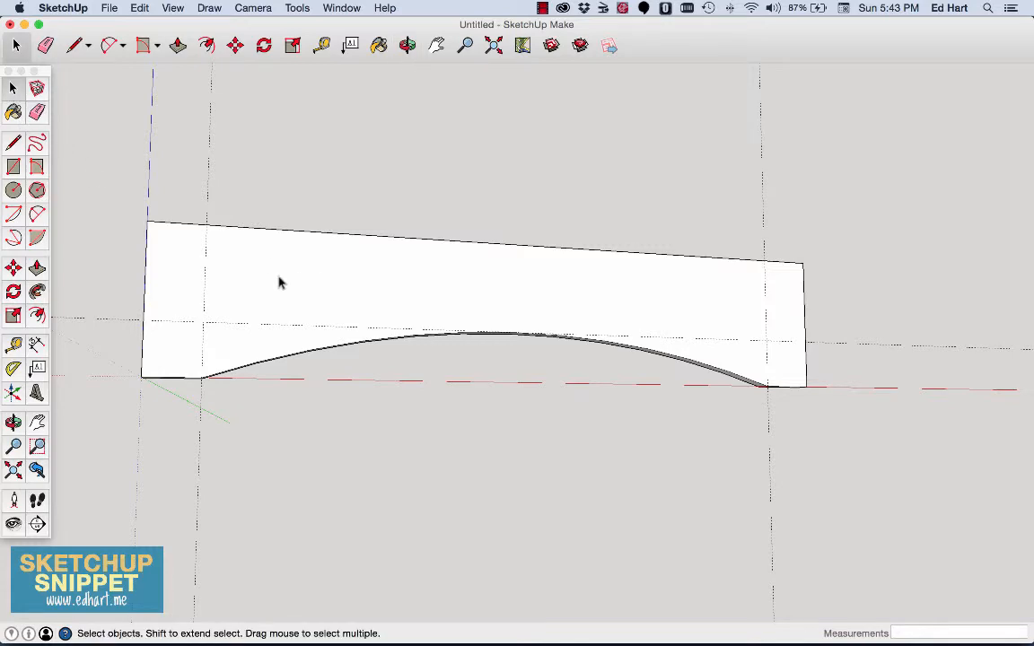
left_click(407, 44)
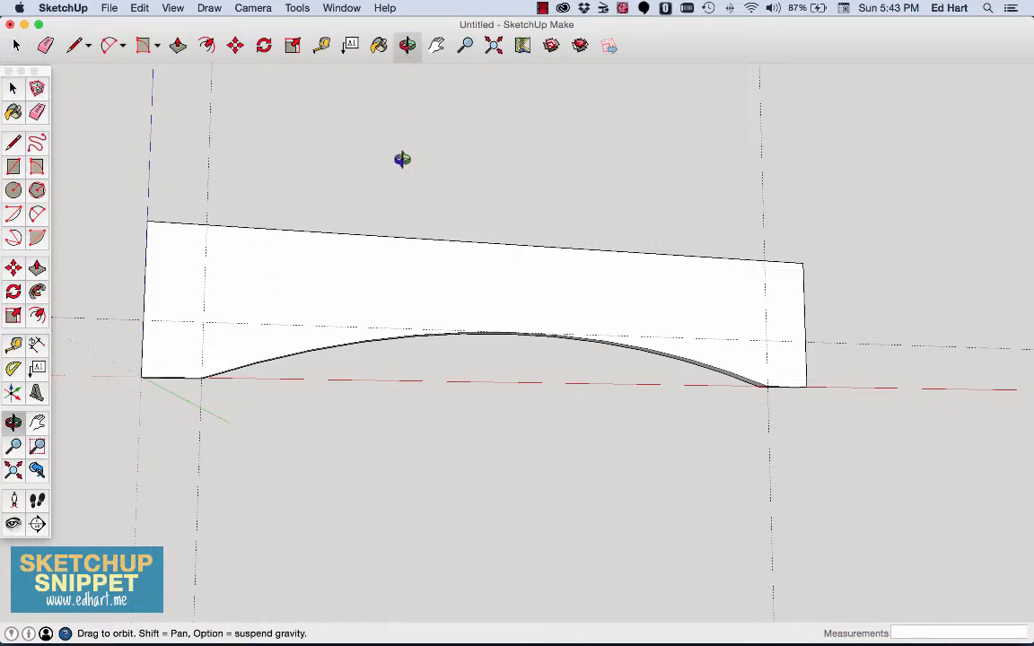
left_click_drag(401, 159, 511, 109)
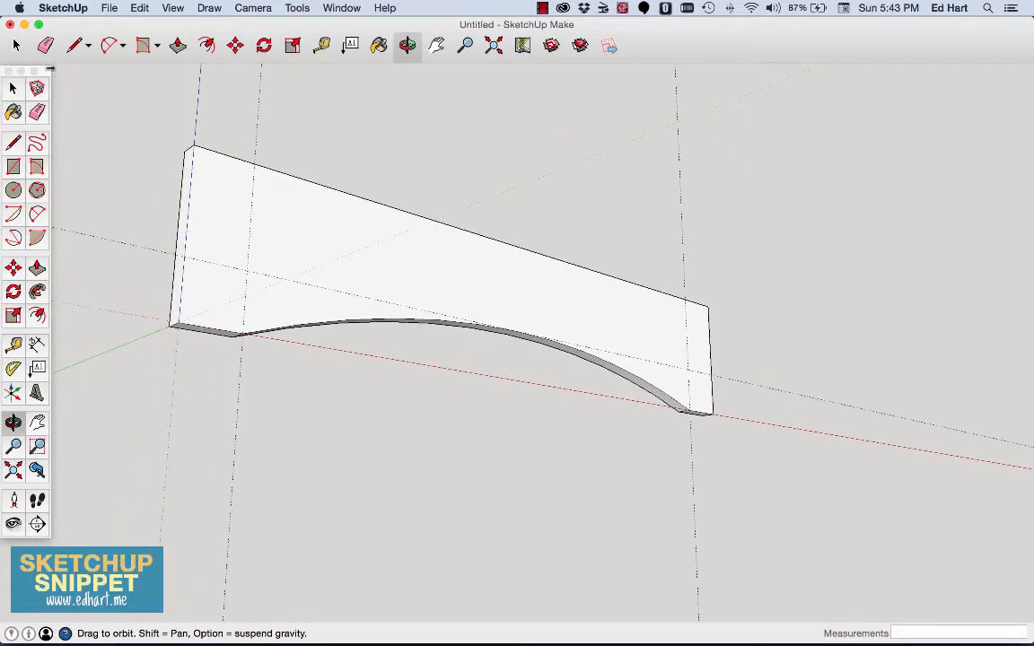
left_click(15, 89)
left_click(223, 205)
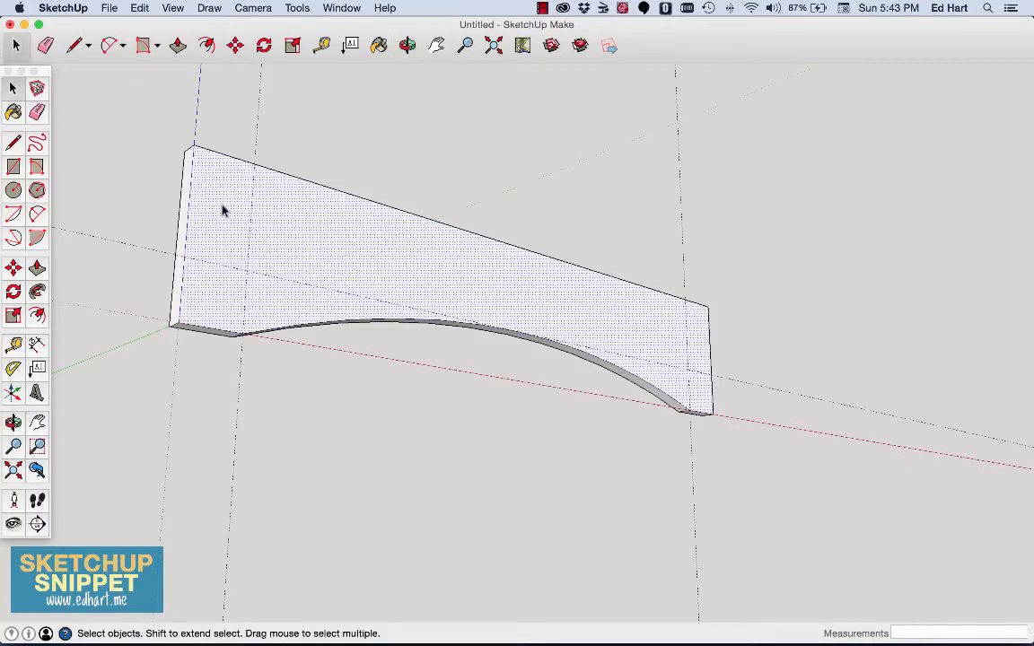
triple_click(222, 208)
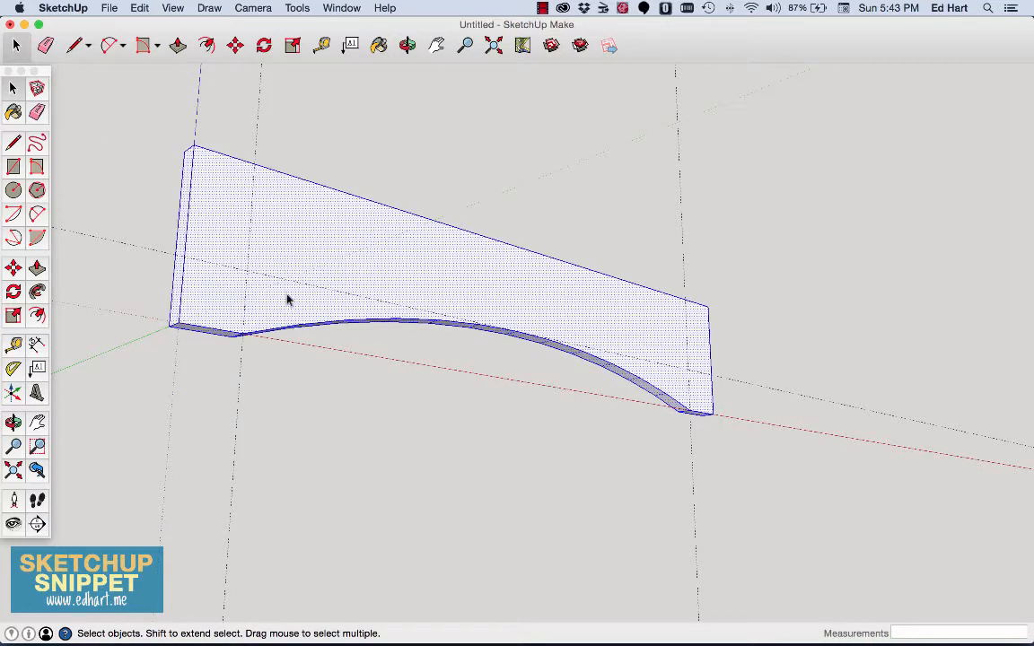
right_click(366, 258)
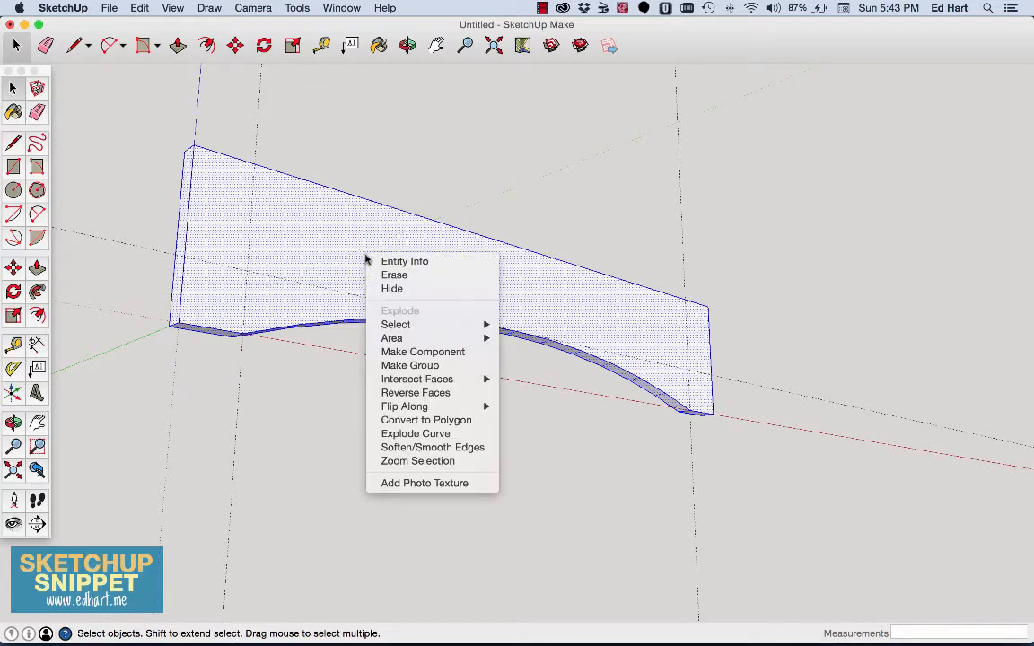
left_click(395, 367)
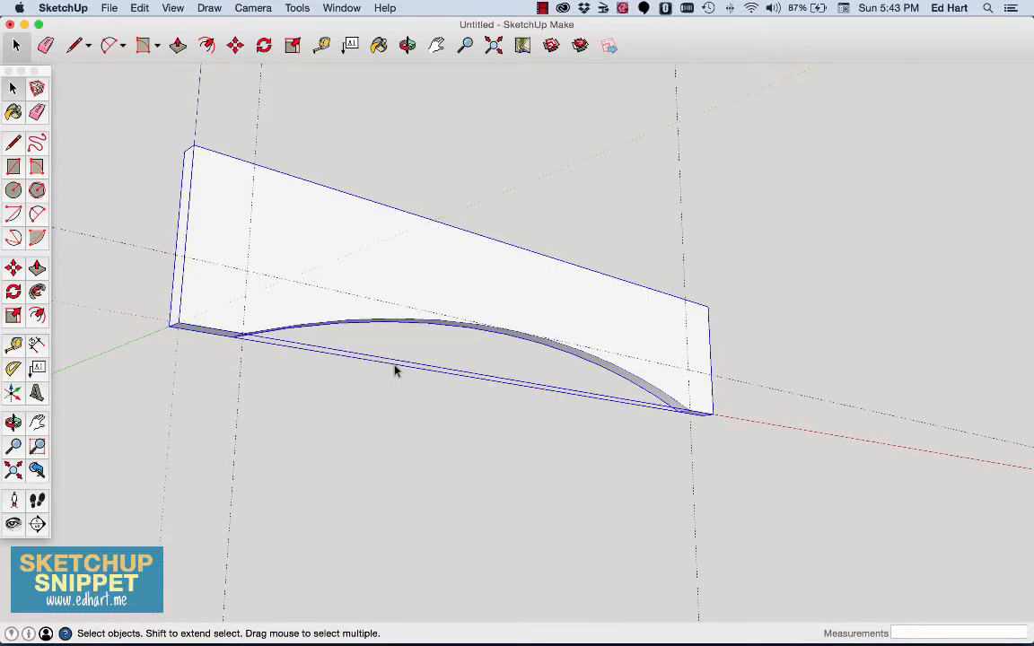
left_click(130, 112)
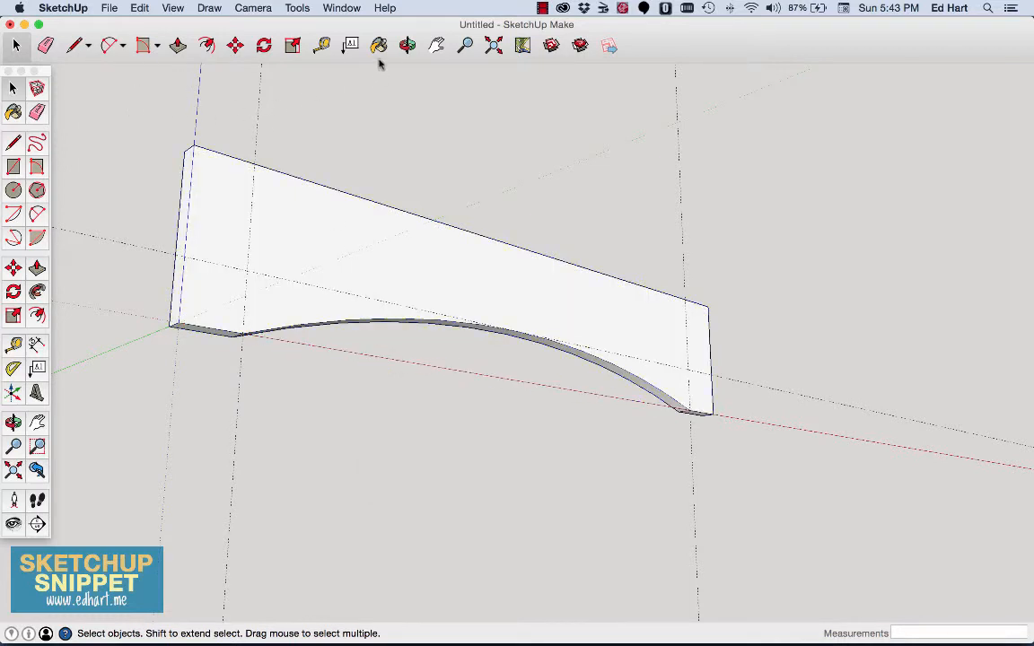
Step: Inspect the finished arched board, and compare it with the whole desk in the Harbor View Desk model
left_click(407, 45)
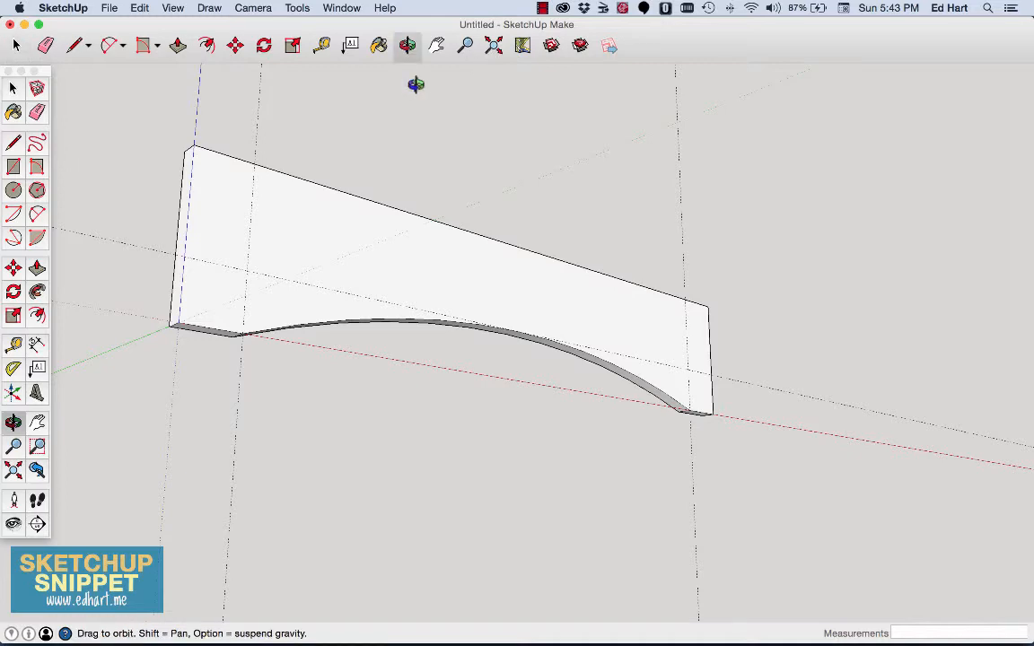
left_click_drag(417, 85, 211, 176)
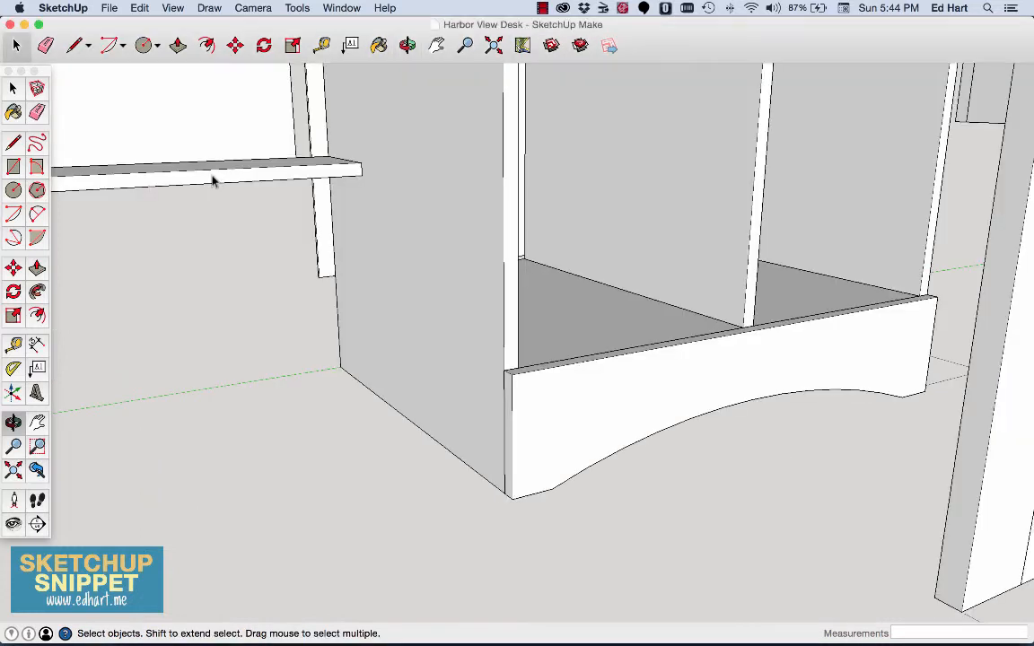
left_click(492, 45)
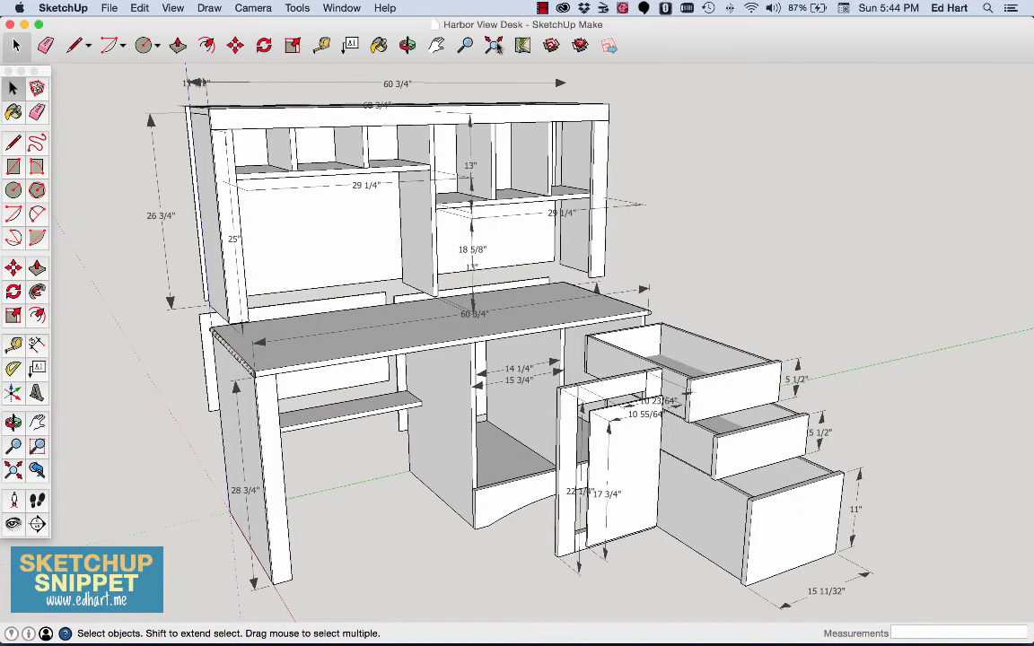